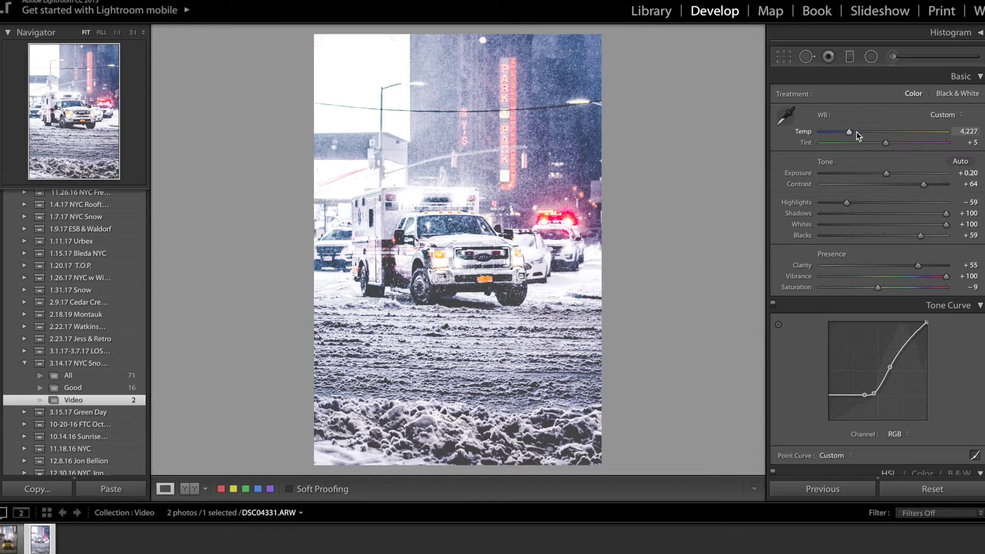
- Set the Contrast to +66, undoing the small trial changes to Temp and Highlights
mouse_move(849, 132)
mouse_down()
mouse_move(868, 134)
mouse_move(848, 134)
mouse_up()
key(ctrl+z)
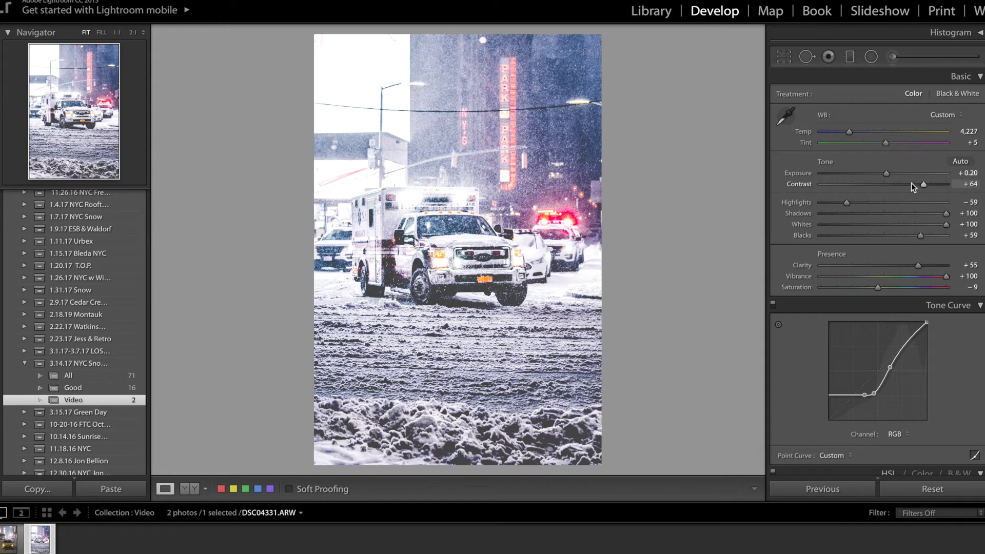
drag(923, 184, 848, 204)
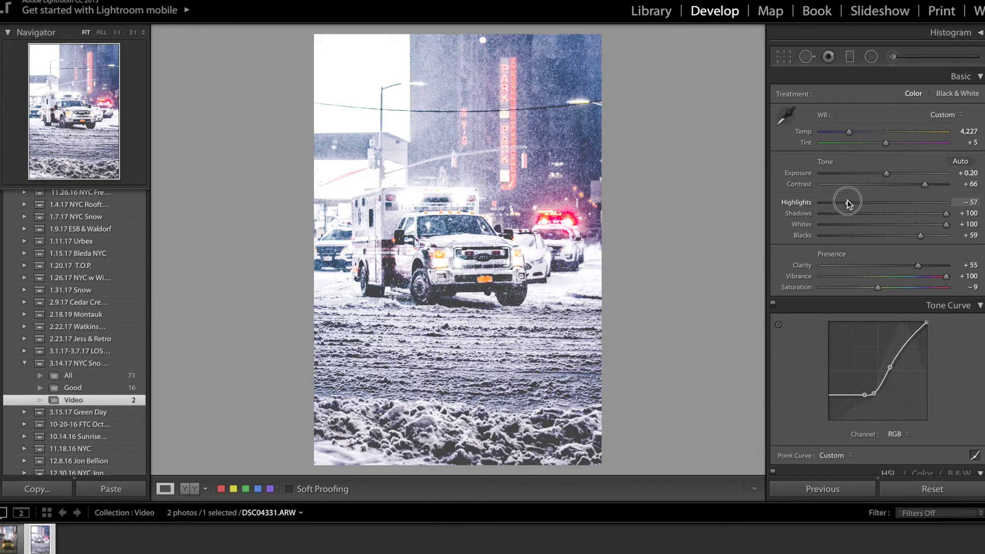
drag(847, 202, 847, 202)
key(ctrl+z)
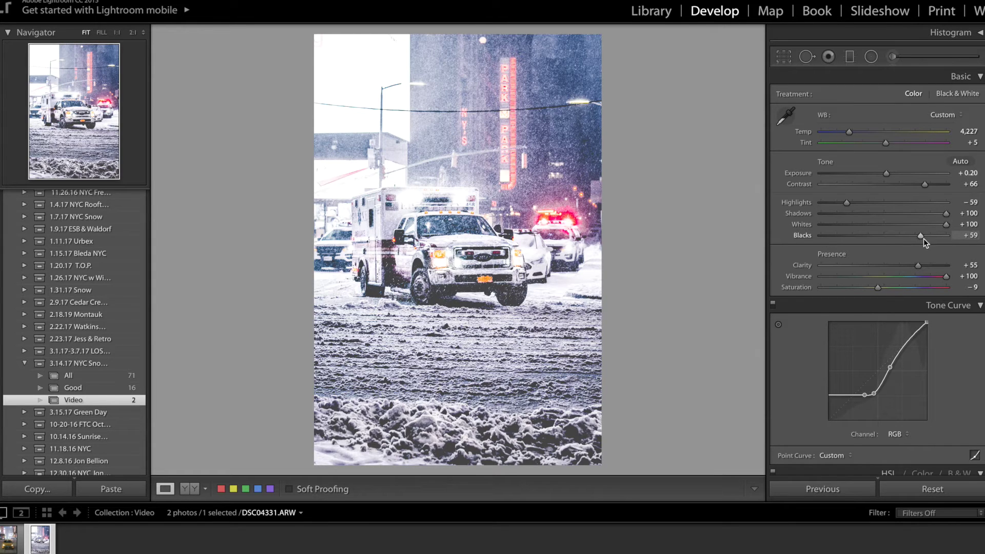
- Try the Blacks at −52 and +45, and undo the changes
drag(921, 237, 852, 237)
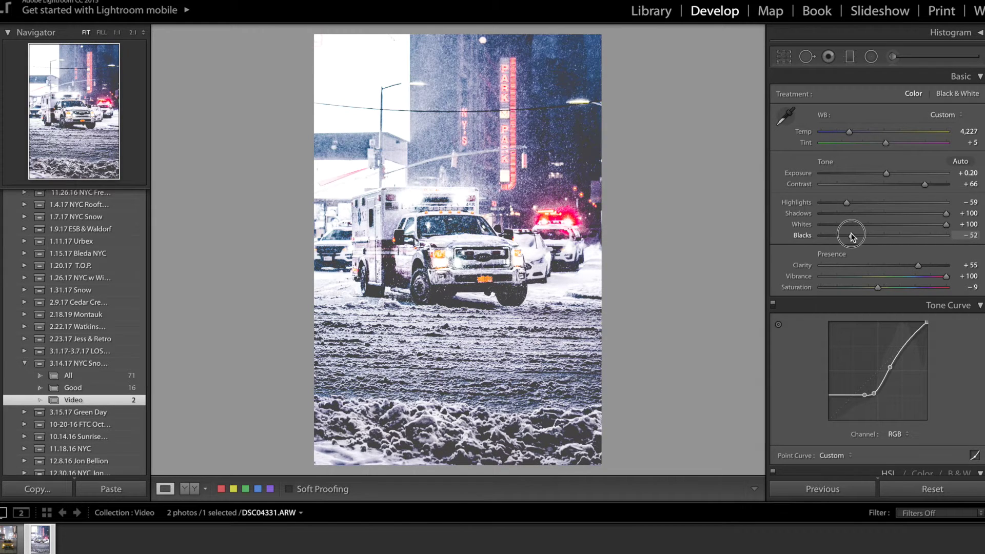
drag(852, 236, 911, 230)
key(ctrl+z)
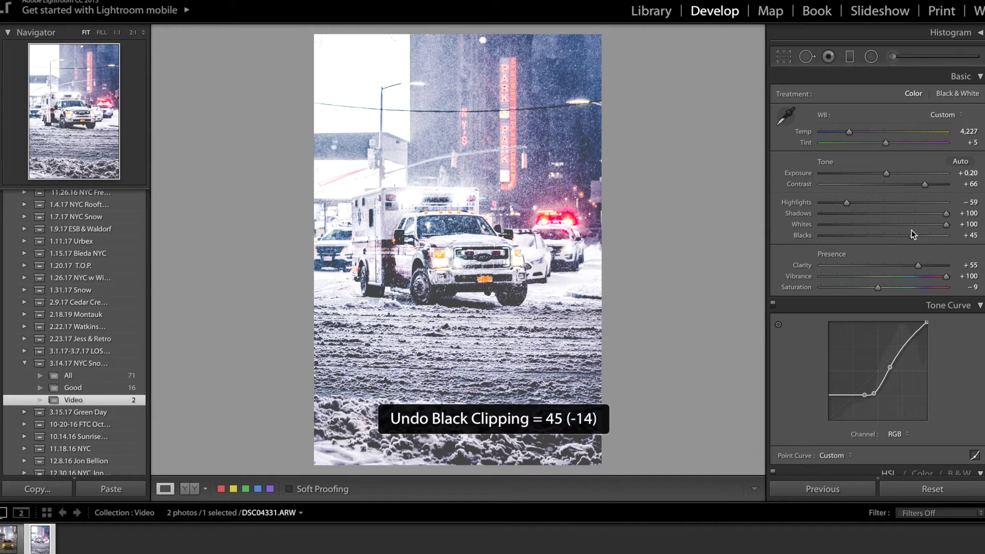
- Try lowering the Clarity to 0 and return it to +55
drag(918, 266, 918, 267)
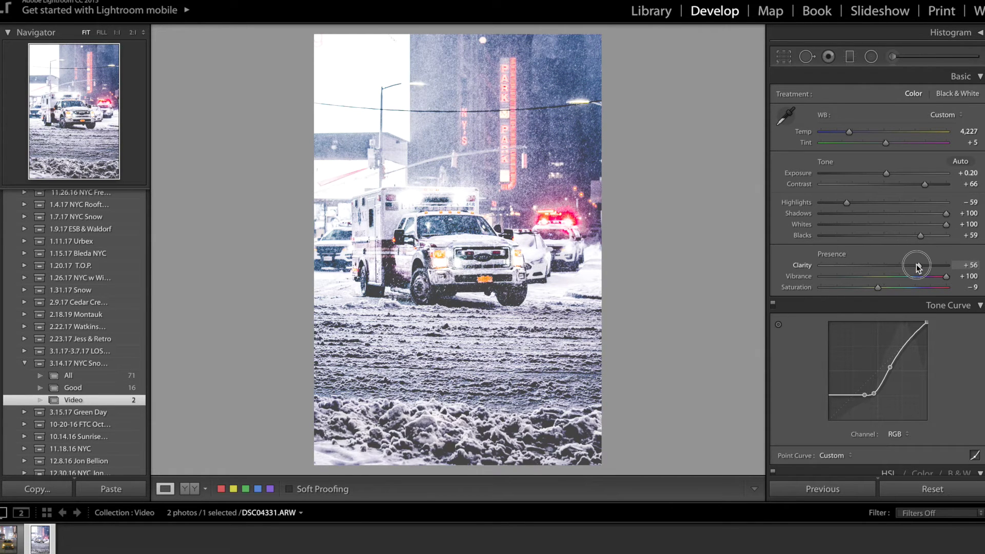
drag(918, 267, 915, 267)
drag(915, 267, 884, 266)
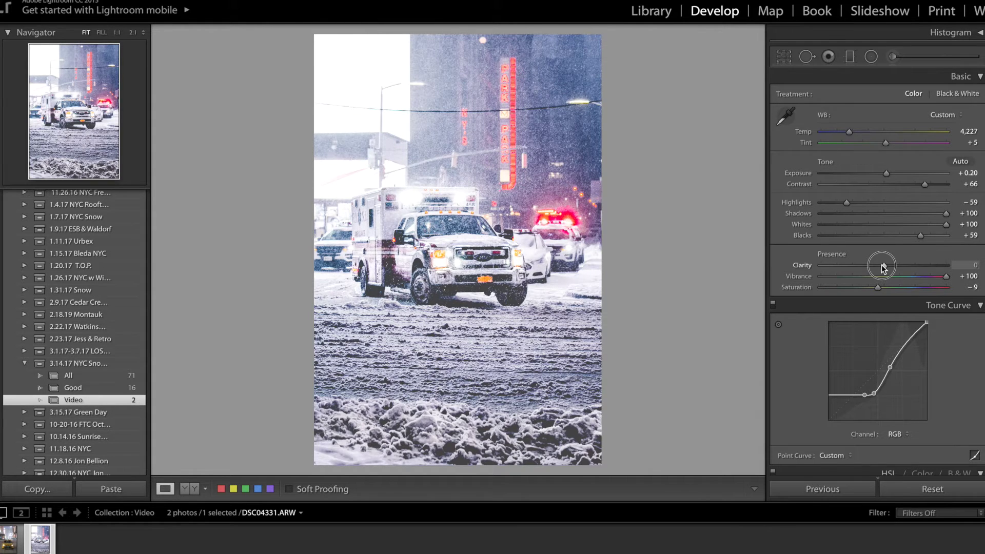
drag(883, 266, 918, 266)
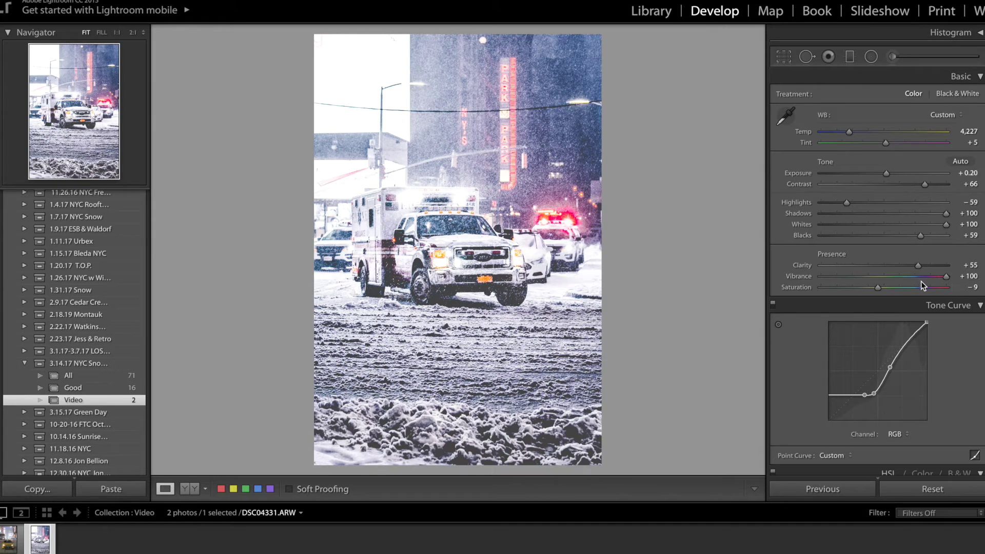
- Try the Vibrance at +2 and +1, undoing each change
click(885, 277)
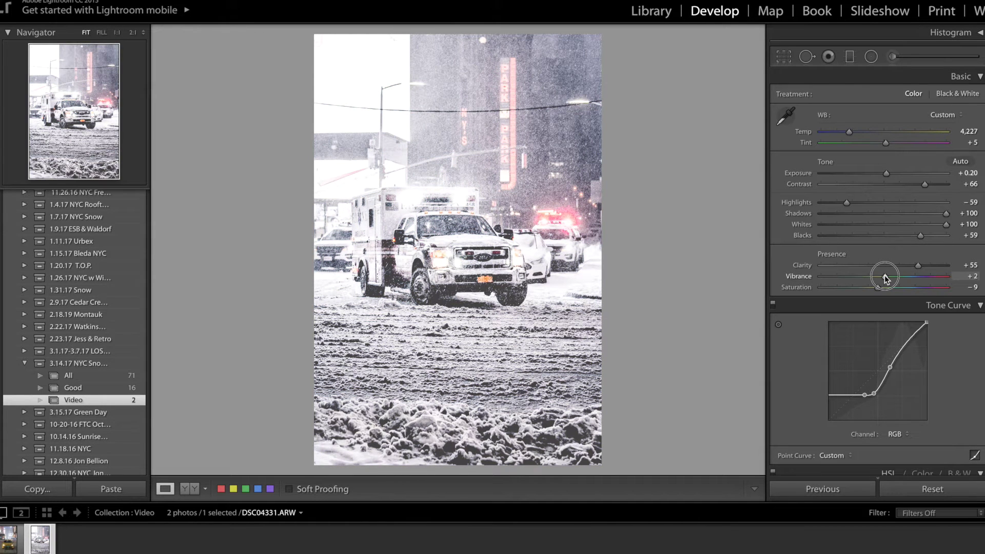
key(ctrl+z)
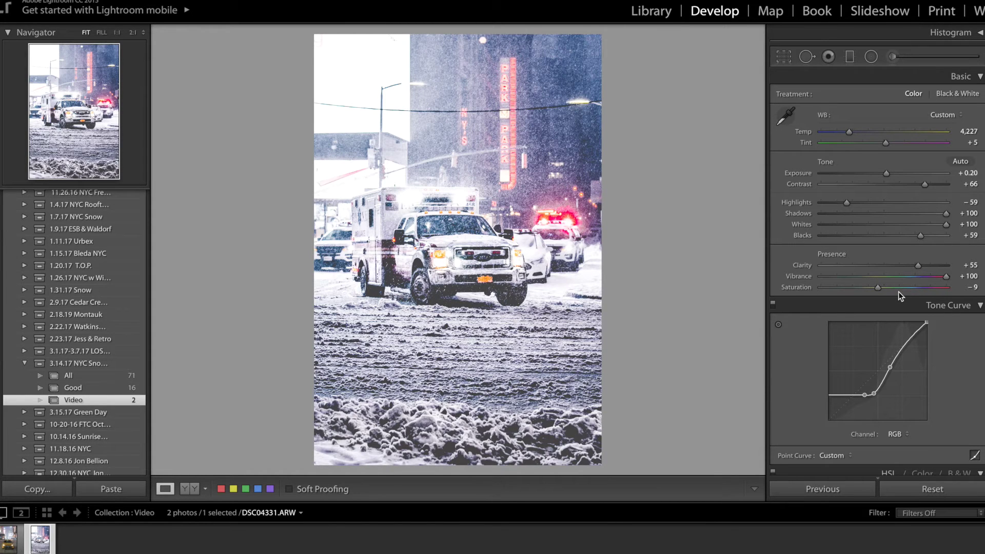
click(884, 277)
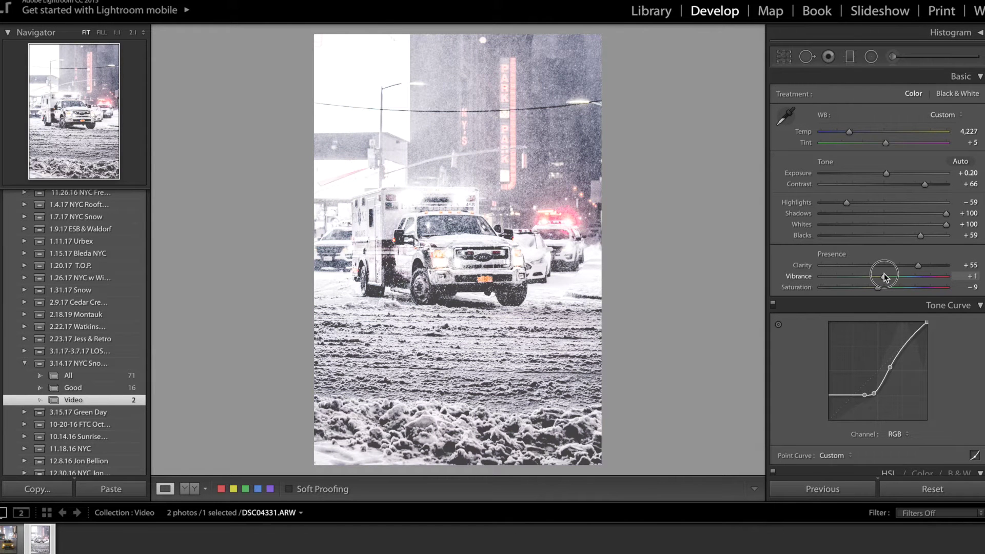
key(ctrl+z)
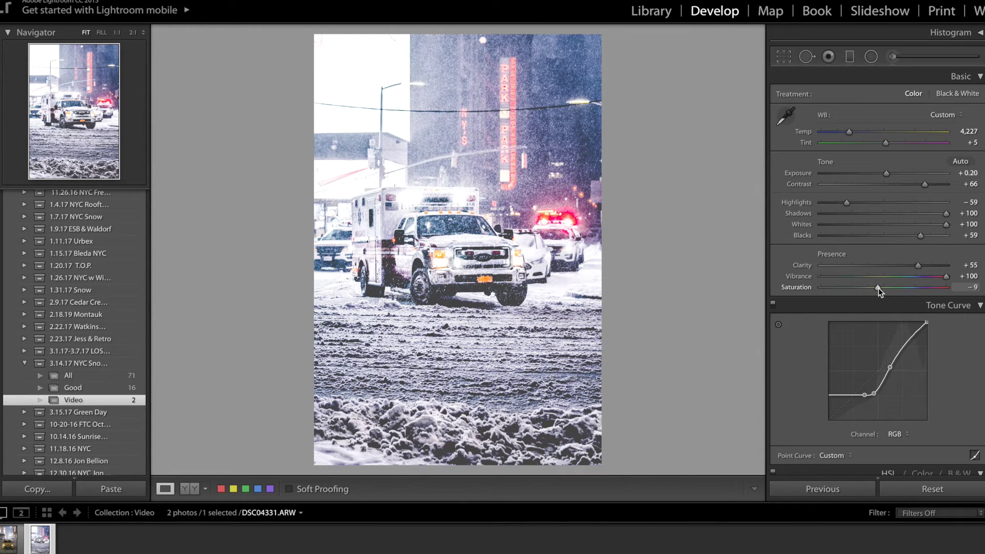
- Try reshaping the shadow part of the RGB tone curve by moving its lower points, and undo the curve changes
scroll(879, 346, down, 5)
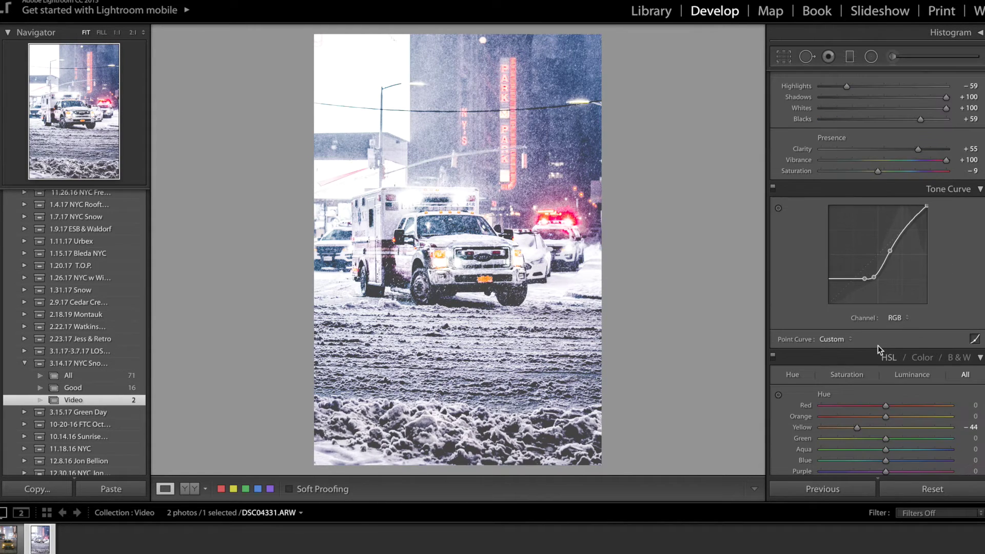
click(866, 279)
mouse_move(865, 279)
mouse_down()
mouse_move(852, 279)
mouse_move(865, 277)
mouse_up()
mouse_move(865, 277)
mouse_down()
mouse_move(842, 295)
mouse_move(859, 271)
mouse_up()
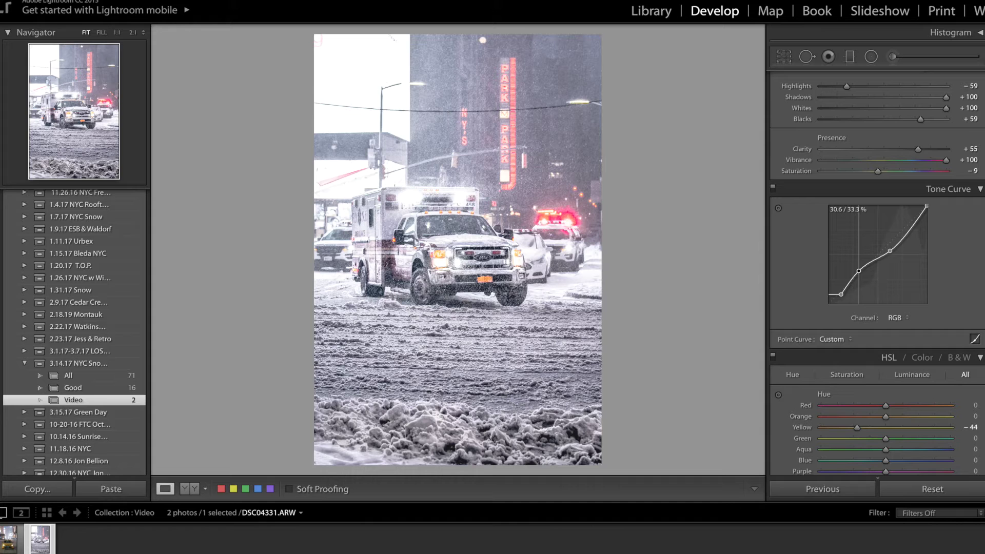
mouse_move(859, 271)
mouse_down()
mouse_move(876, 284)
mouse_move(866, 266)
mouse_up()
key(ctrl+z)
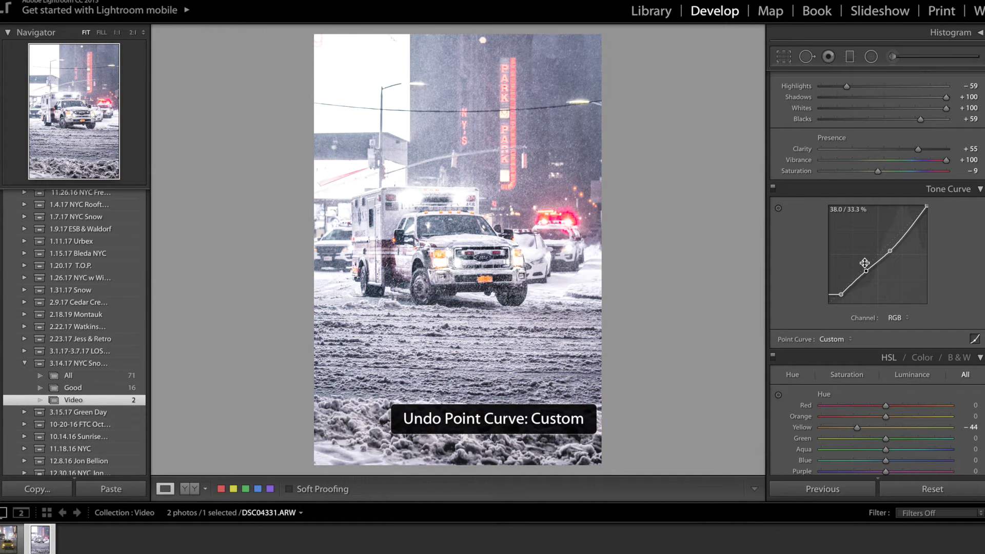
key(ctrl+z)
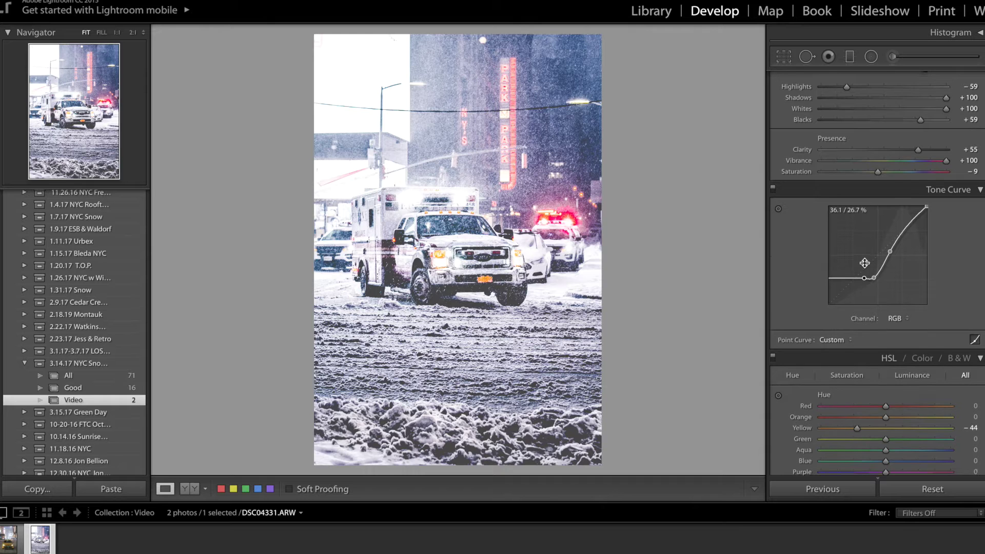
- Try the Exposure at −0.24 and reset it to 0.00
scroll(866, 262, down, 5)
scroll(865, 262, up, 6)
scroll(865, 261, down, 1)
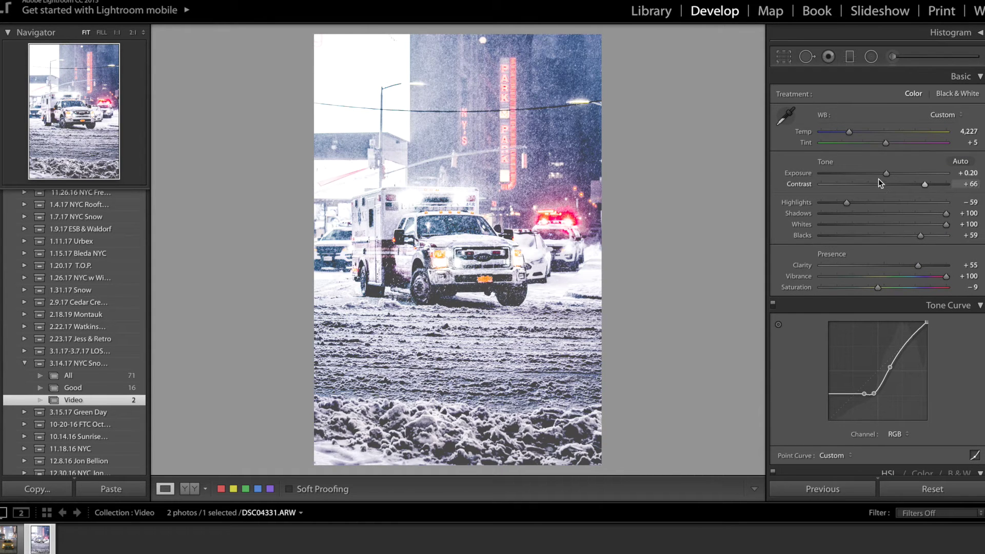
click(881, 173)
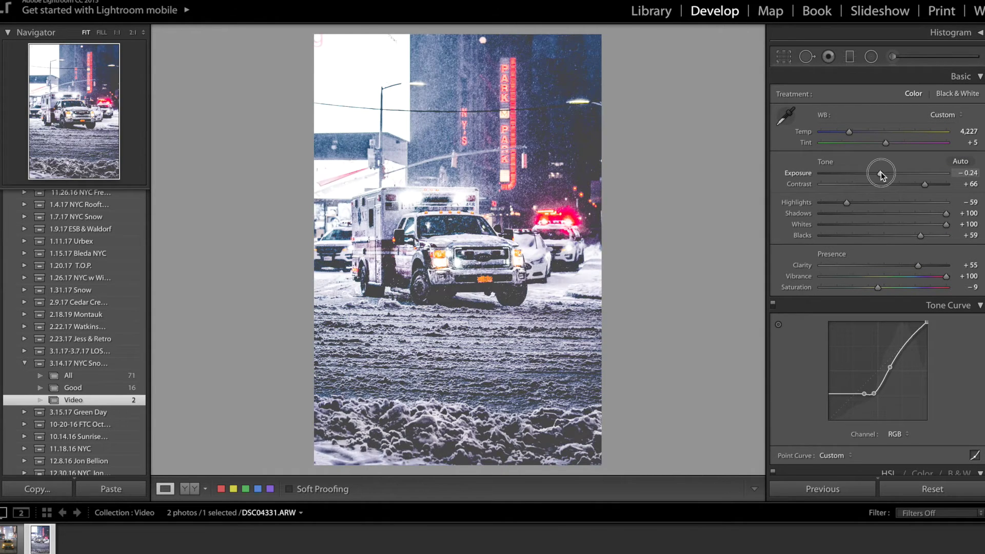
double_click(880, 173)
click(967, 173)
key(Return)
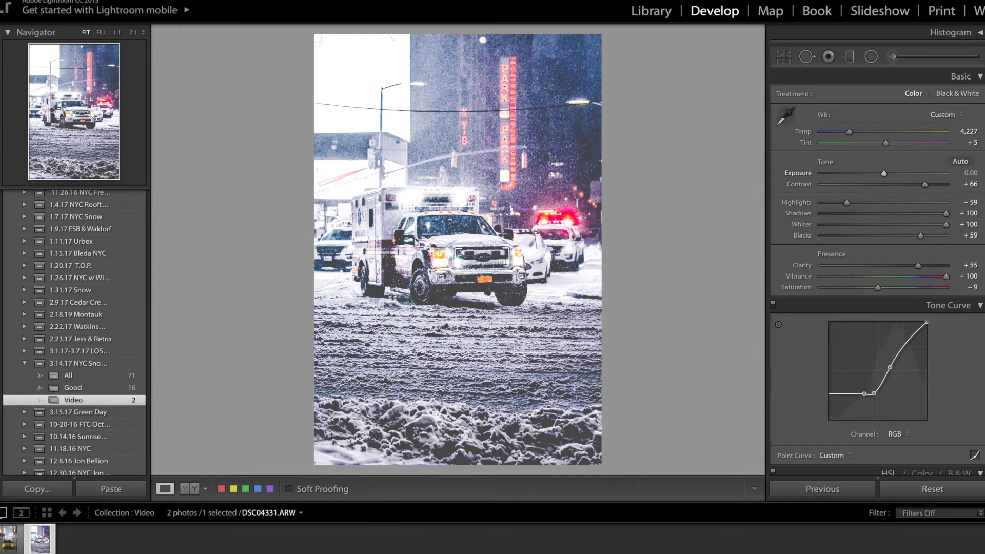
- Try the Blacks at +100, undo that change, and set the Exposure to +0.20
drag(920, 235, 962, 237)
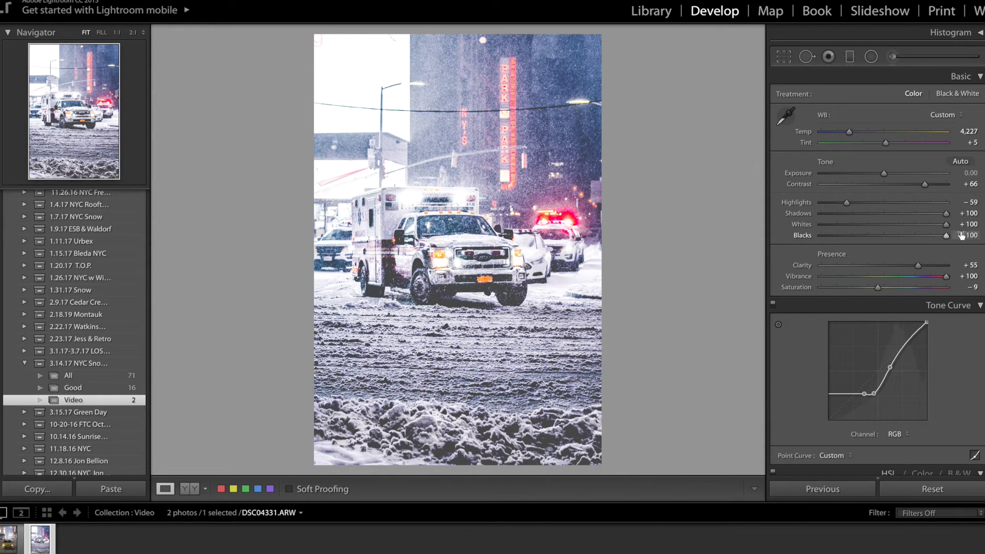
key(ctrl+z)
click(963, 172)
text(.2)
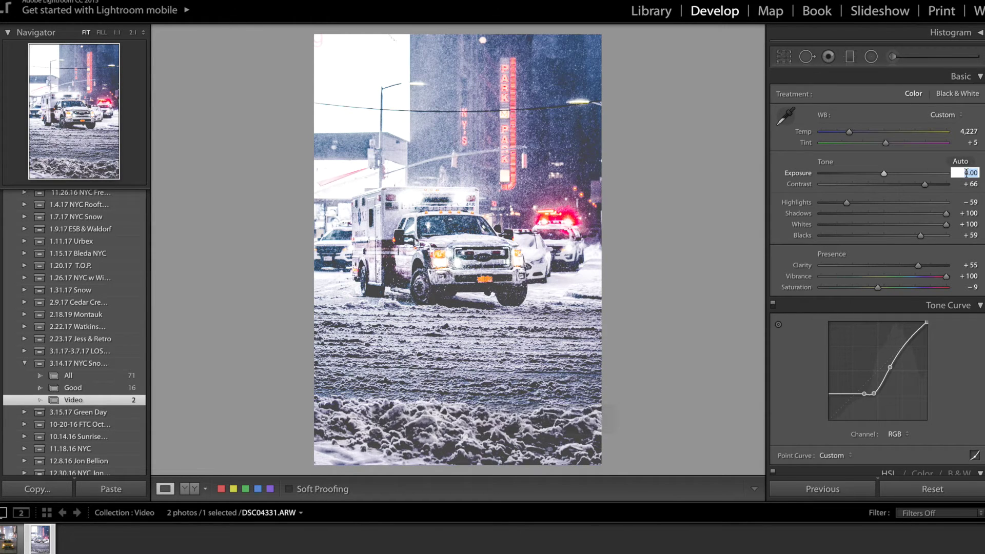
key(Return)
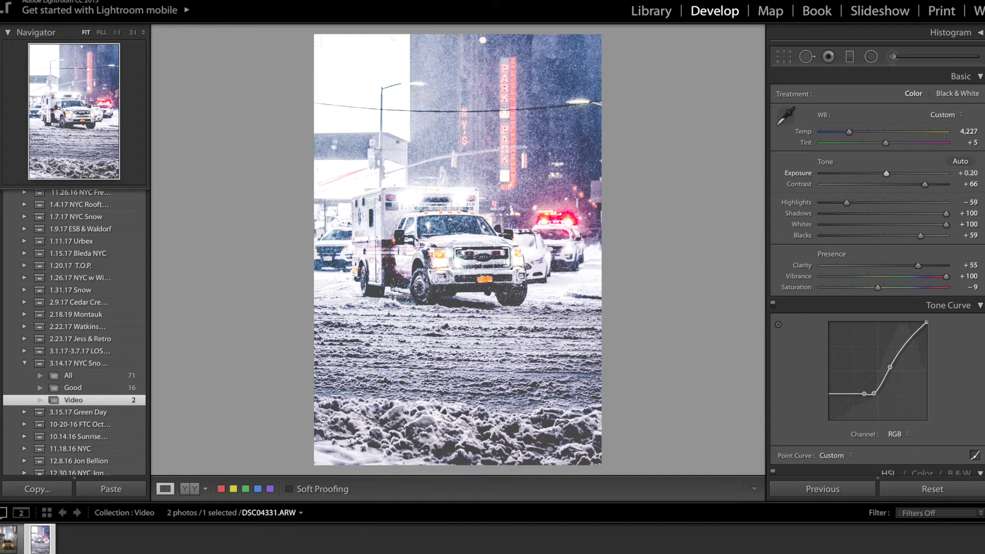
- Set the HSL Yellow hue to −40 and the Red saturation to −2
scroll(831, 353, down, 6)
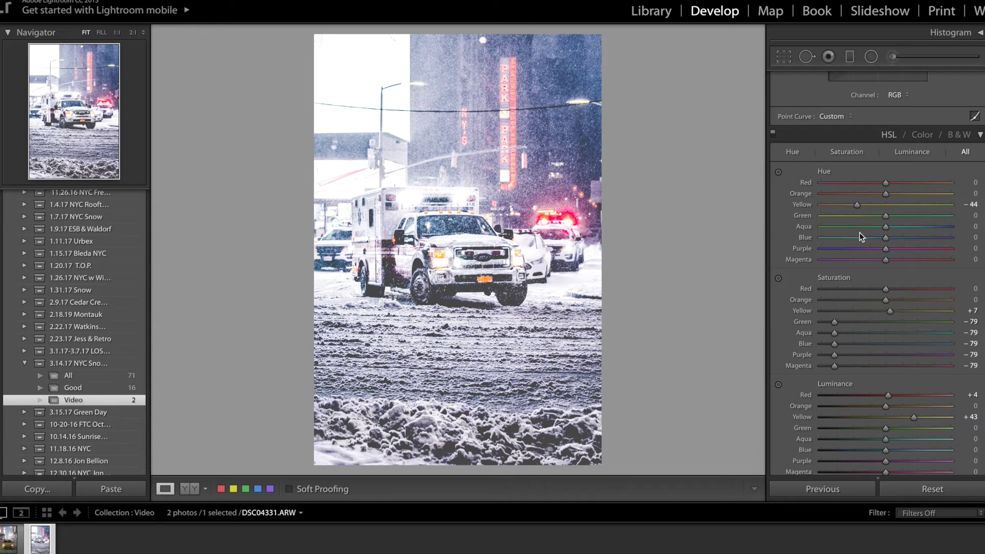
drag(878, 203, 861, 207)
scroll(861, 207, down, 3)
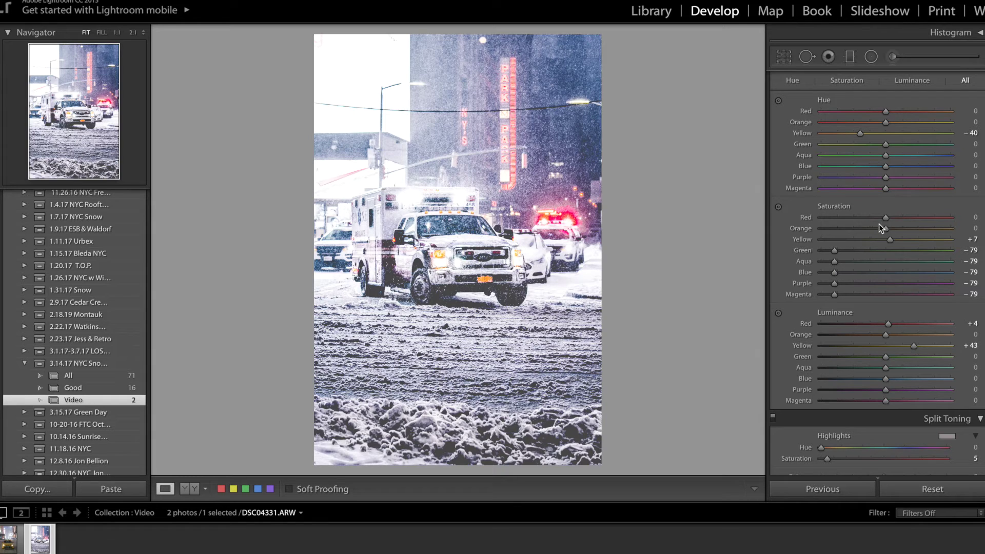
drag(903, 219, 887, 233)
scroll(885, 230, down, 2)
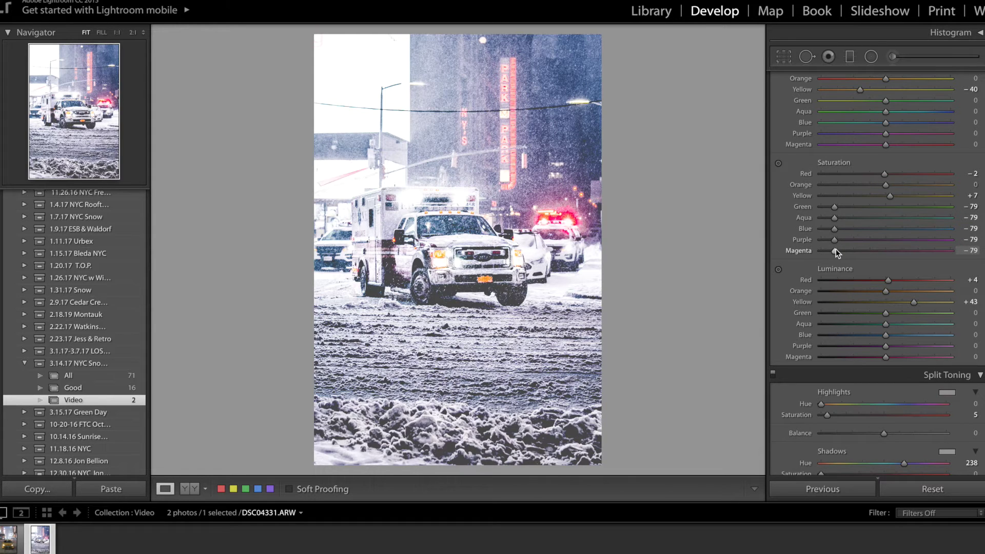
- Try warming the white balance to a Temp of 5,290 and undo the change
scroll(836, 249, up, 10)
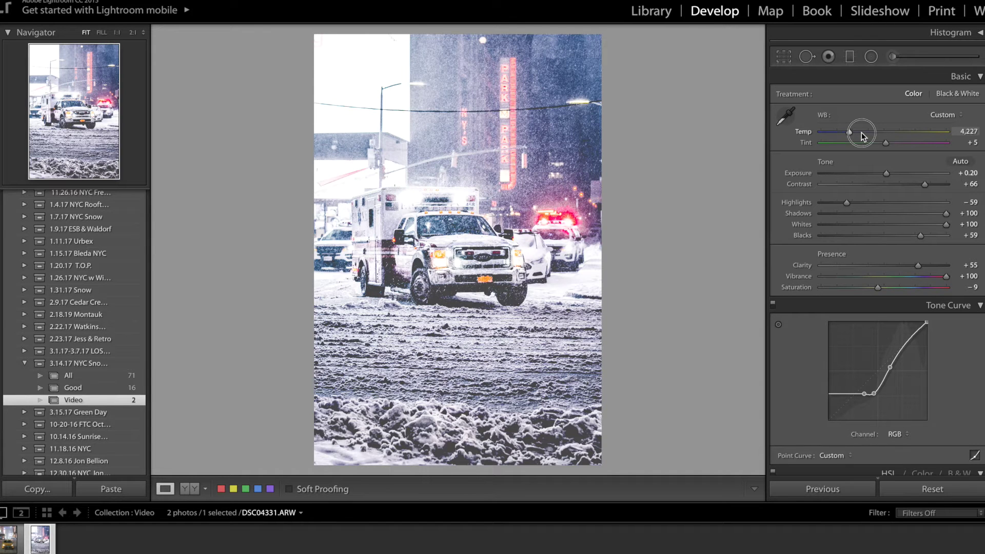
click(862, 133)
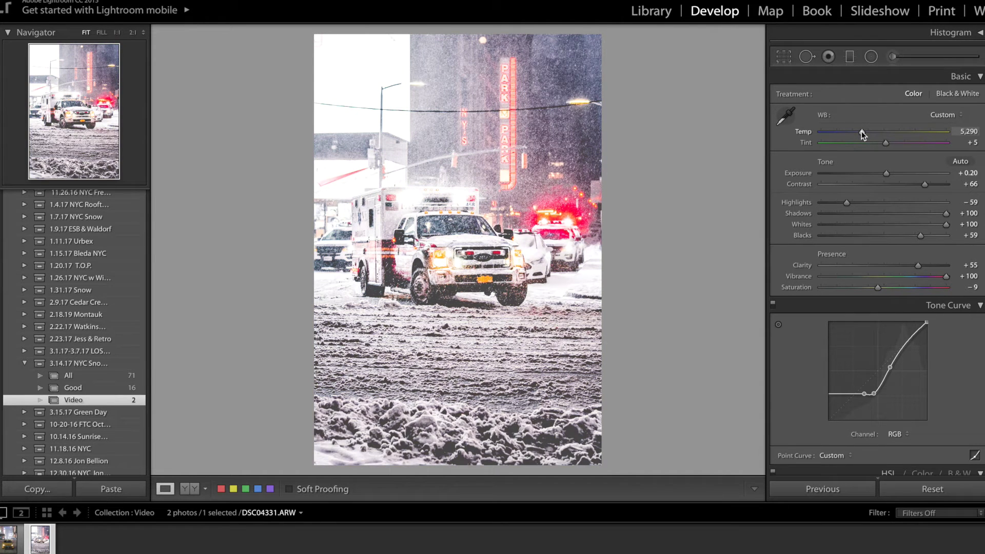
key(ctrl+z)
- Try Green saturation at −3 and Aqua, Blue, Purple and Magenta saturation at −2, and undo all five changes
scroll(861, 131, down, 8)
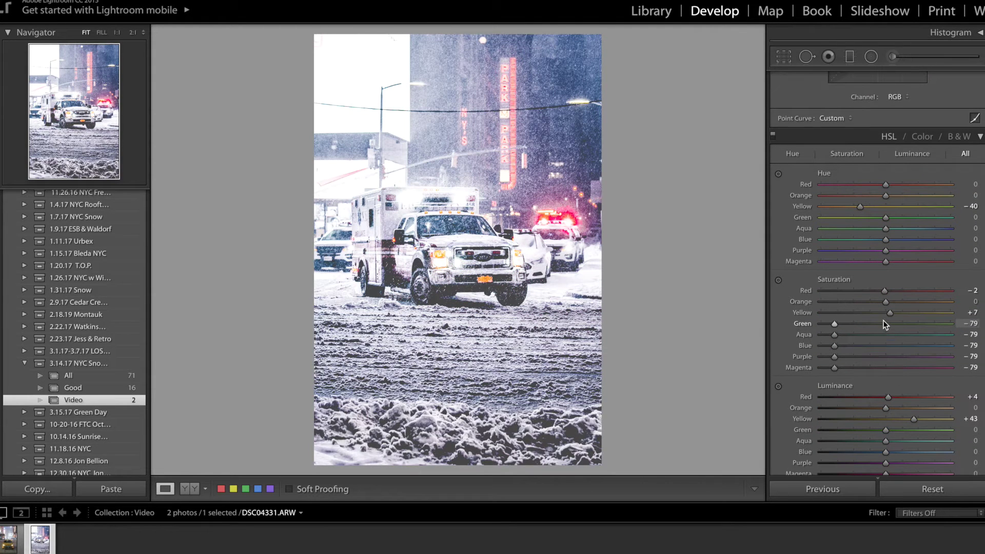
click(883, 323)
click(884, 334)
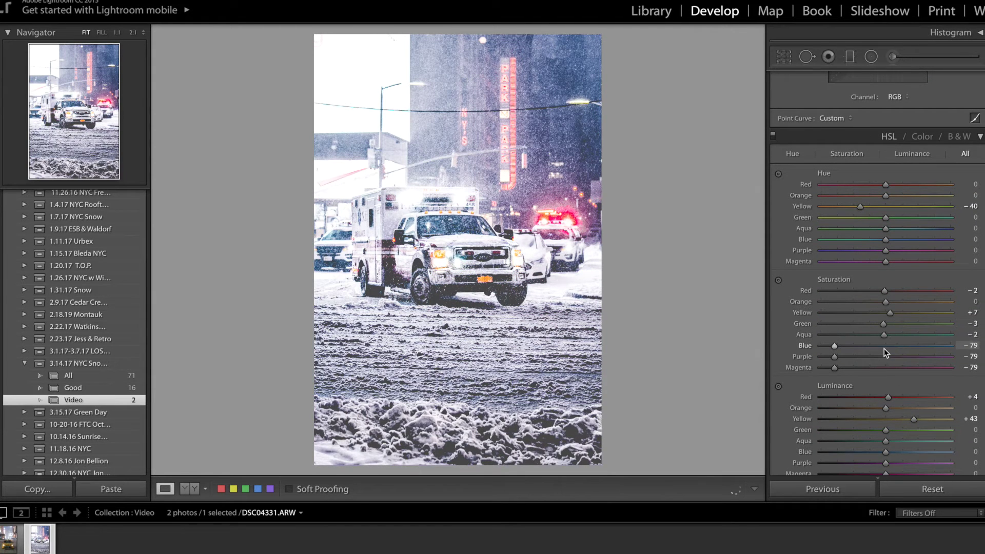
click(884, 347)
click(884, 358)
click(884, 370)
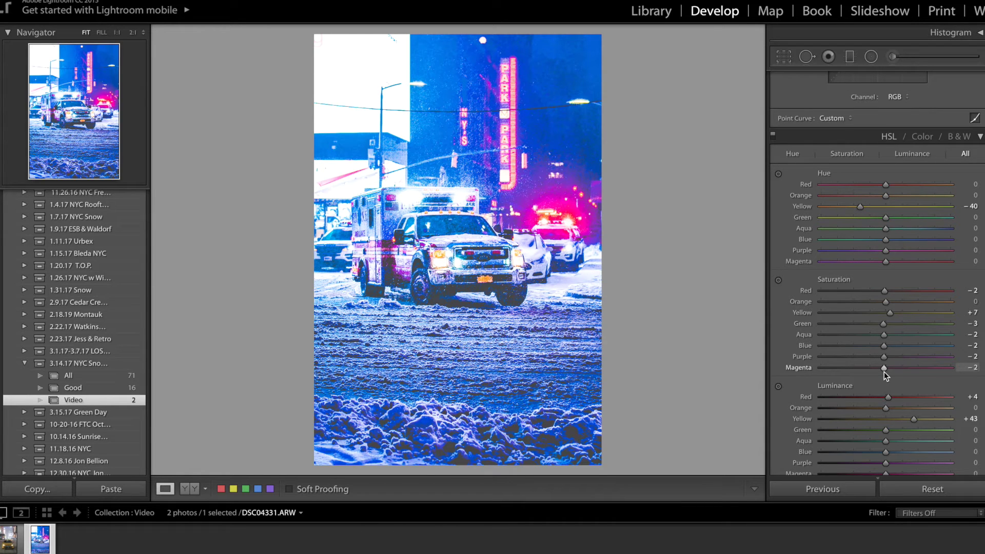
key(ctrl+z)
key(ctrl+z)
key(ctrl+z)
key(ctrl+z)
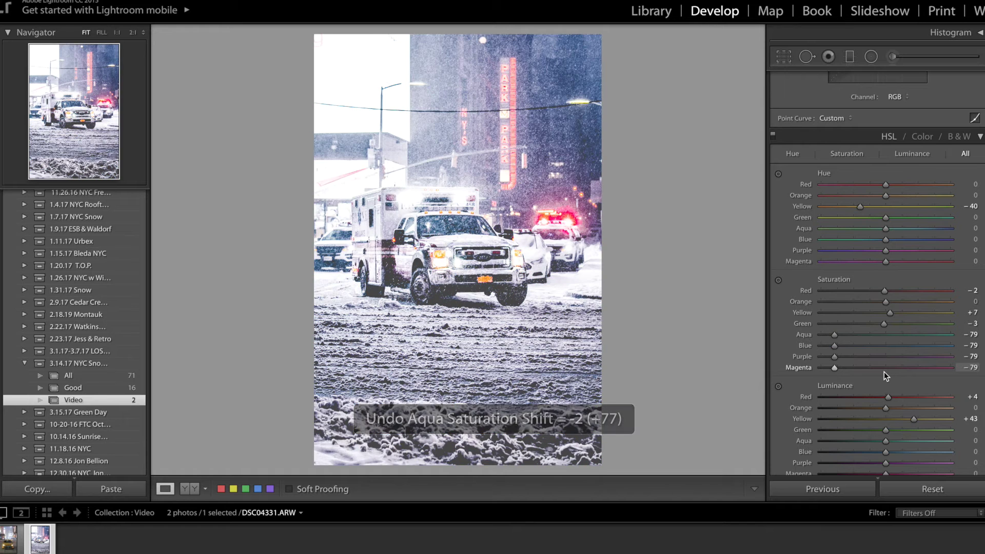
key(ctrl+z)
- Set the HSL Yellow luminance to +52
scroll(884, 372, down, 1)
scroll(884, 371, down, 5)
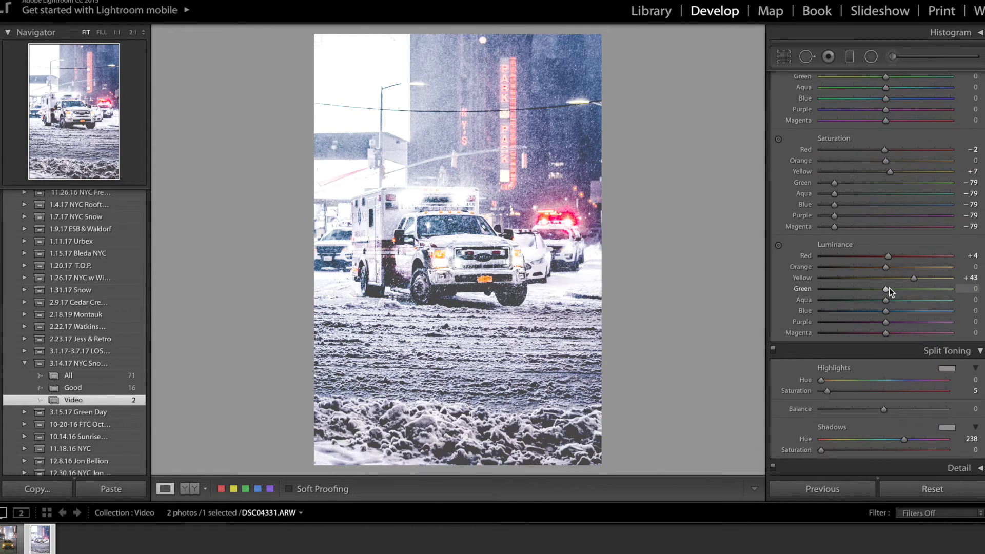
click(930, 282)
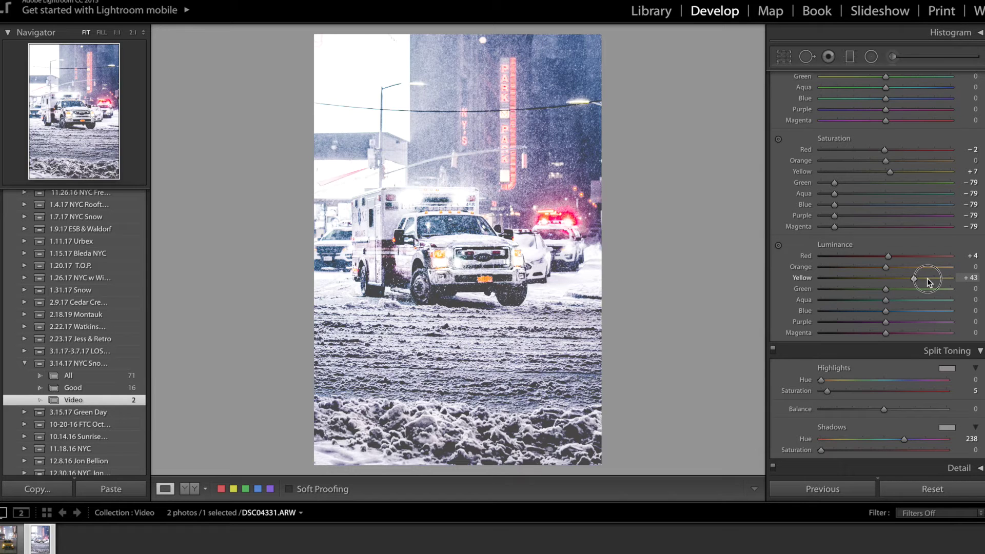
mouse_move(928, 281)
mouse_down()
mouse_move(873, 280)
mouse_move(920, 285)
mouse_up()
- Try a different highlight tint in Split Toning without keeping it
scroll(882, 336, down, 4)
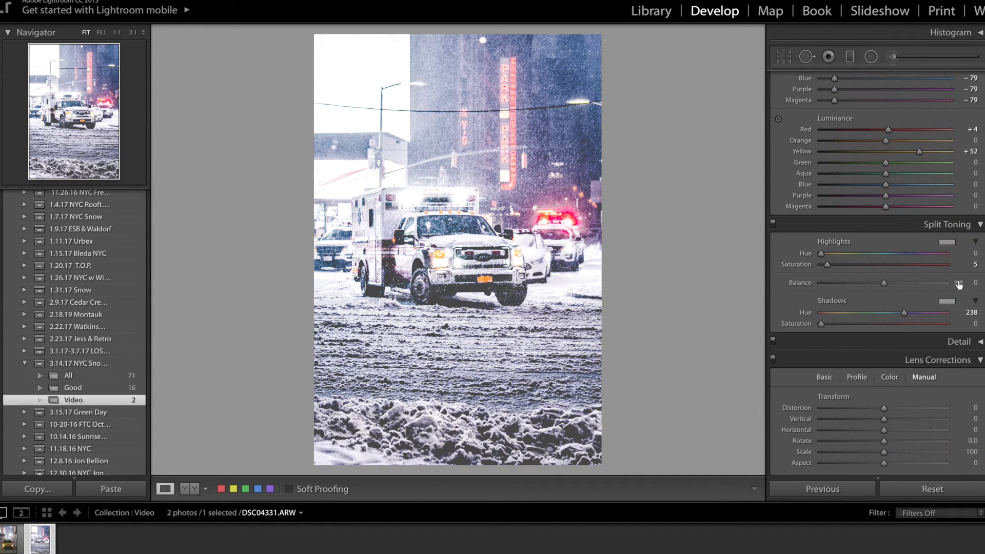
click(947, 242)
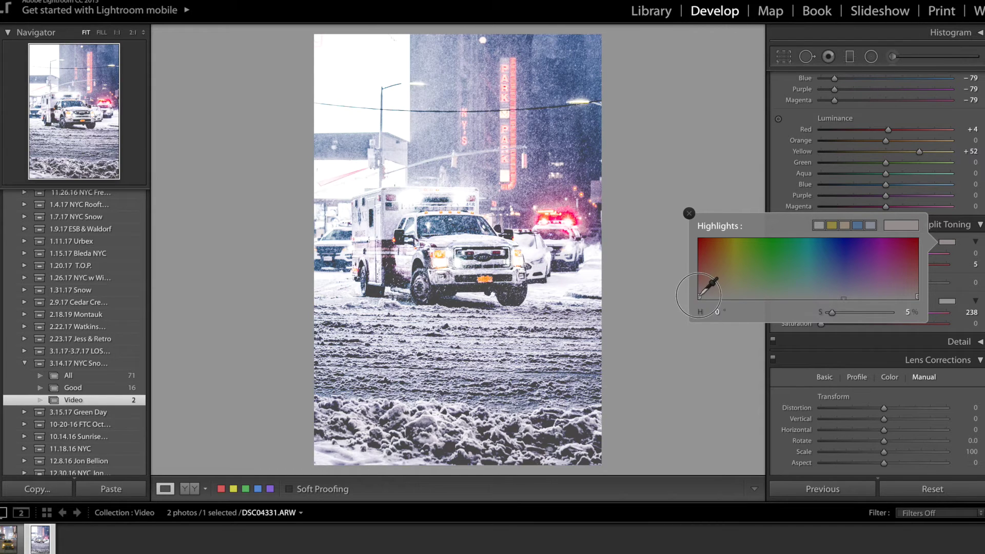
mouse_move(706, 293)
mouse_down()
mouse_move(770, 280)
mouse_move(918, 290)
mouse_move(752, 282)
mouse_move(705, 290)
mouse_up()
drag(893, 312, 898, 311)
double_click(798, 254)
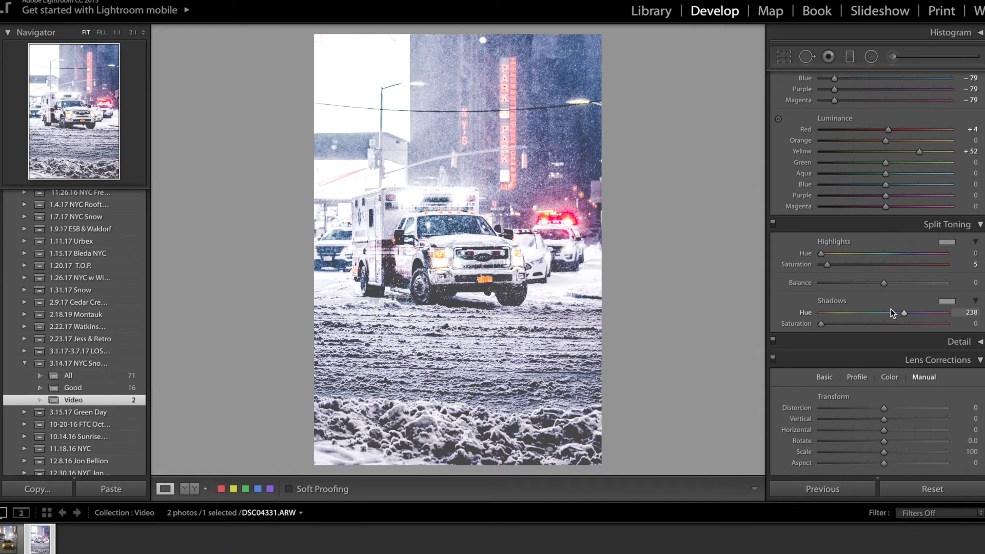
- Tint the Split Toning shadows teal with a hue of 187 and a saturation of 24
click(947, 301)
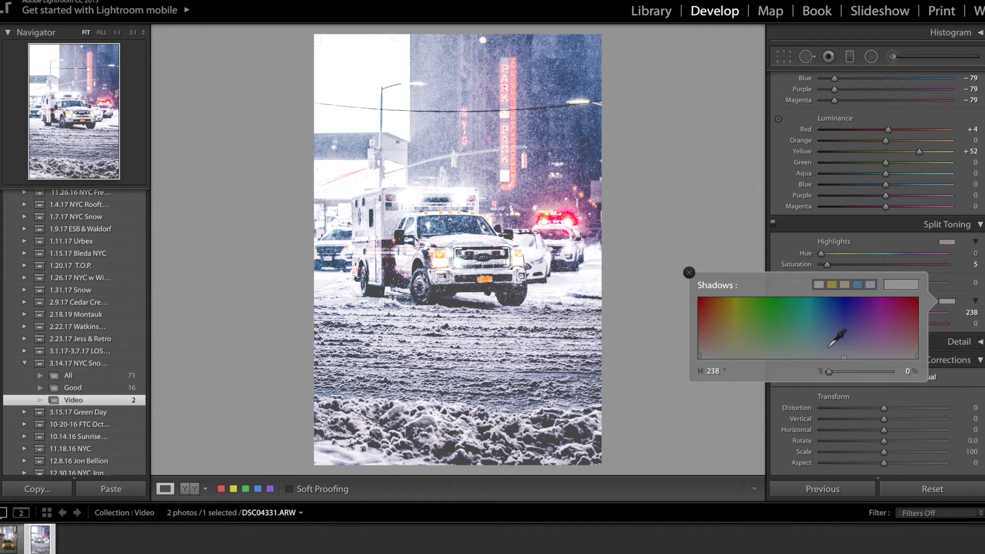
click(951, 302)
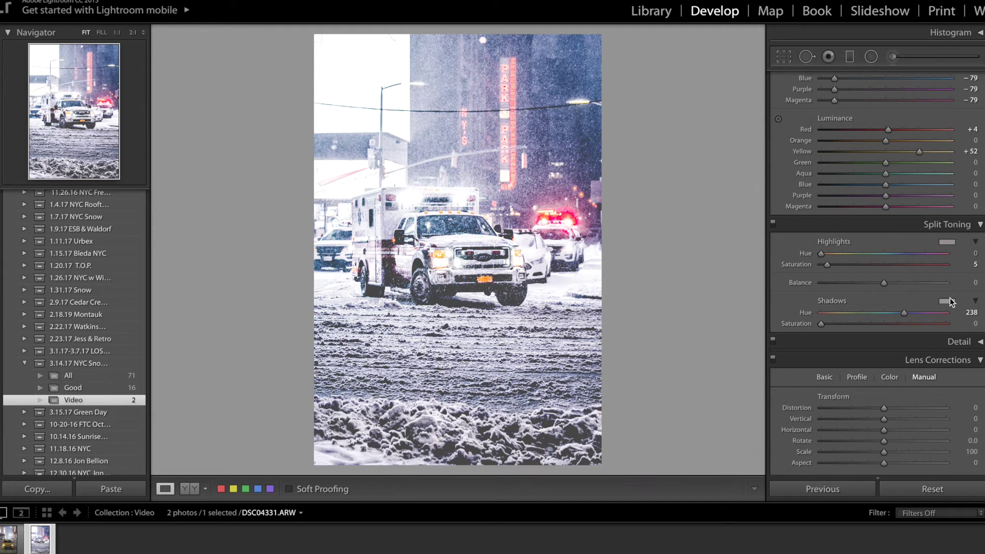
click(951, 302)
mouse_move(844, 349)
mouse_down()
mouse_move(815, 349)
mouse_move(826, 334)
mouse_move(802, 342)
mouse_move(813, 338)
mouse_move(863, 382)
mouse_up()
click(952, 300)
click(951, 299)
mouse_move(811, 344)
mouse_down()
mouse_move(825, 350)
mouse_move(827, 340)
mouse_move(812, 344)
mouse_up()
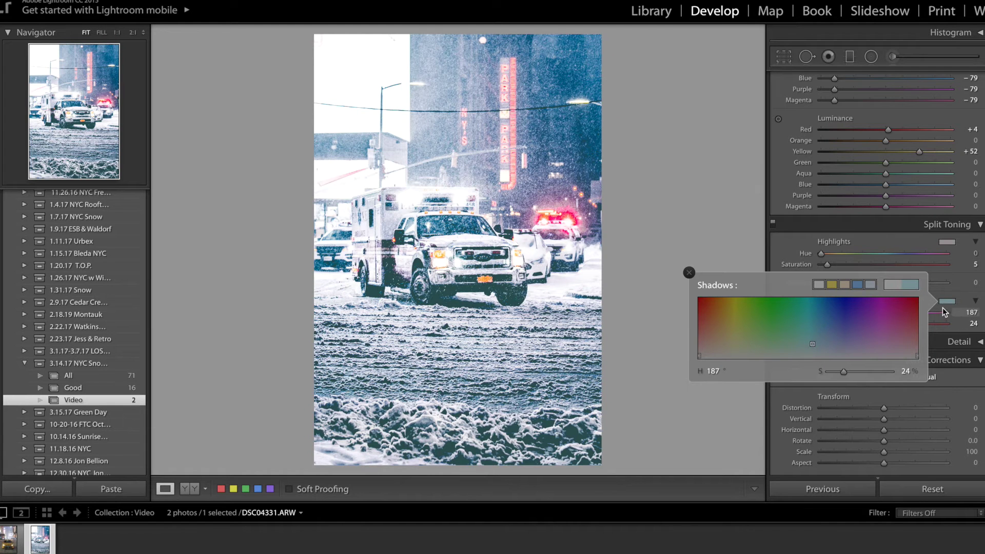
click(943, 301)
- Try rotating the photo to +0.9 and about −2 in the manual lens corrections, and undo the rotation
scroll(888, 315, down, 5)
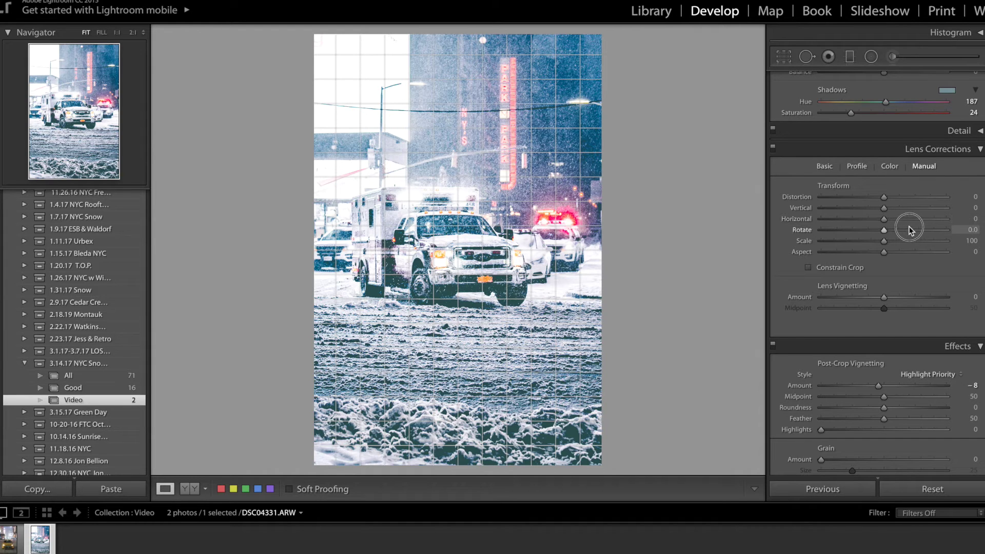
click(909, 230)
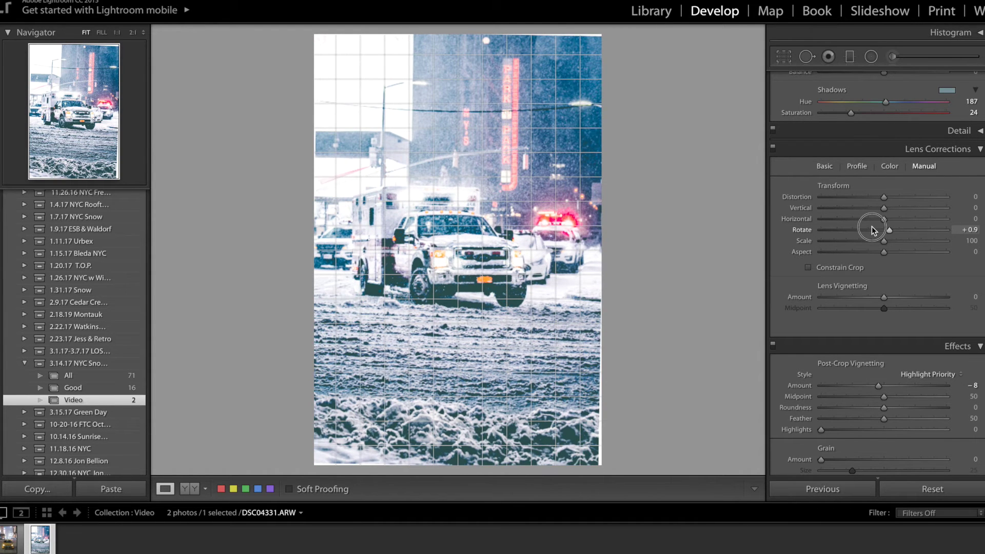
click(871, 230)
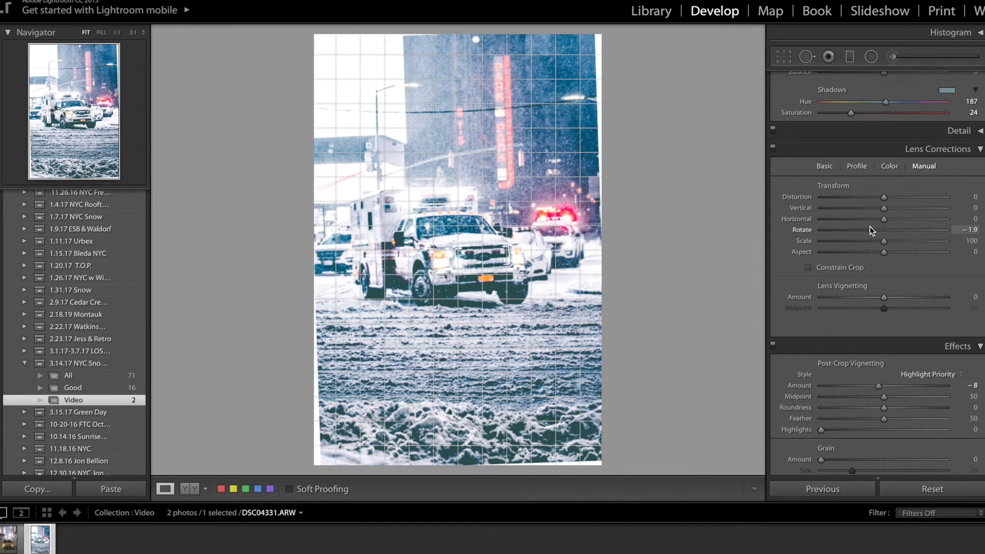
click(870, 226)
key(ctrl+z)
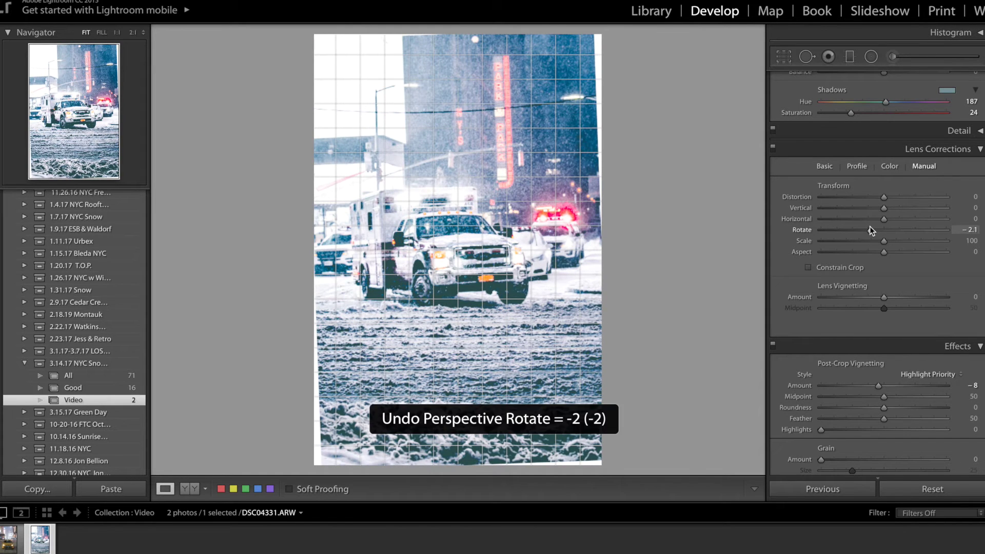
- Set the Post-Crop Vignetting amount to −13
scroll(869, 227, down, 2)
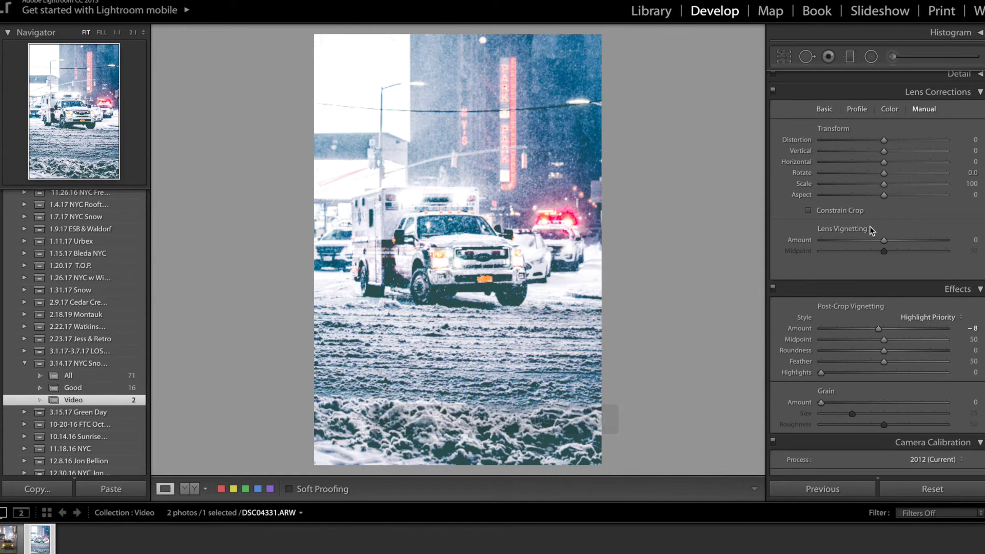
scroll(870, 228, down, 6)
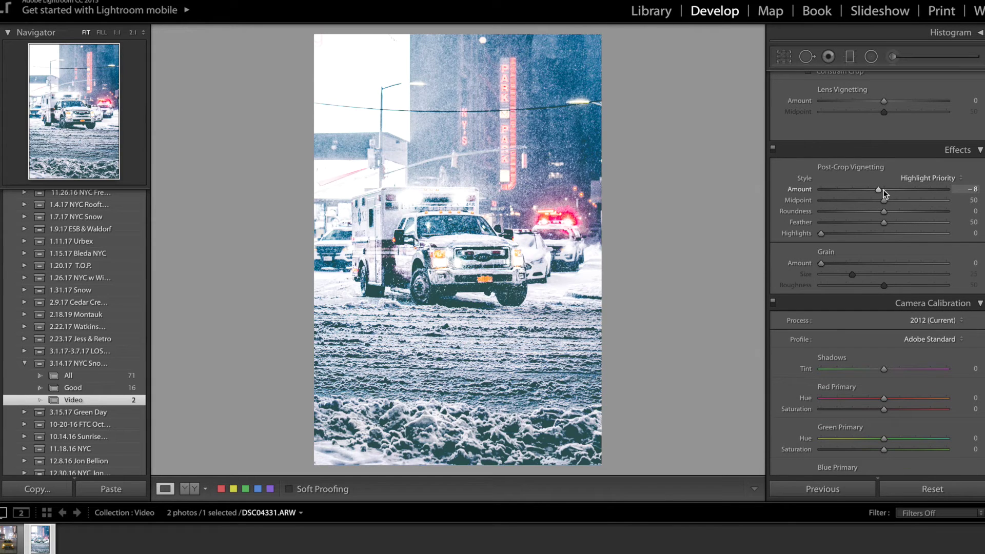
drag(878, 191, 876, 192)
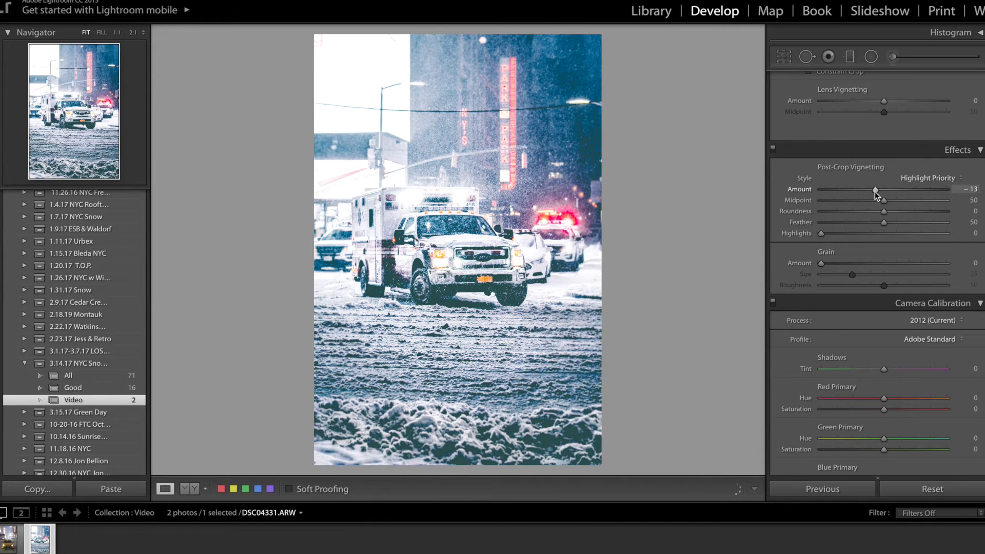
scroll(875, 192, down, 1)
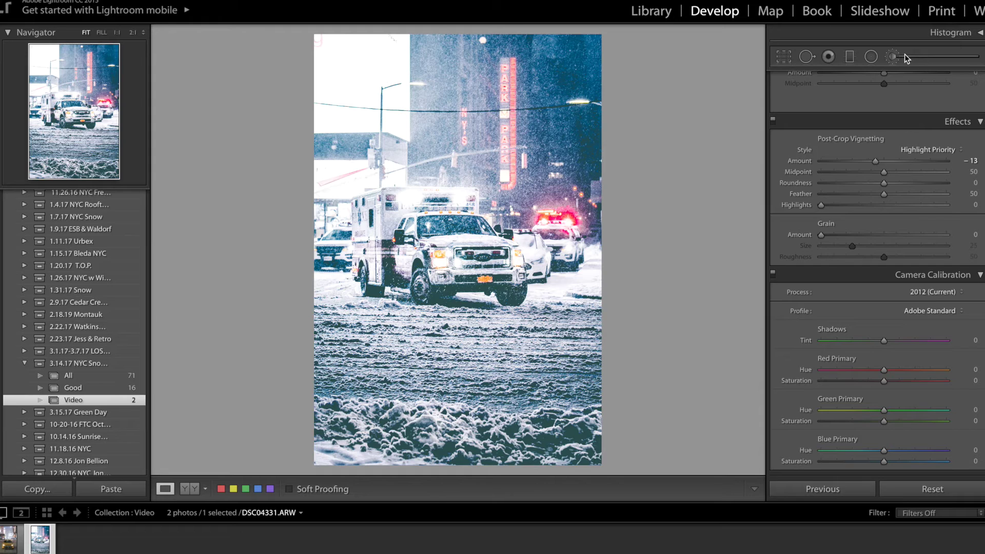
- Try deleting the Adjustment Brush edit on the ambulance's windshield and undo the deletion
click(882, 59)
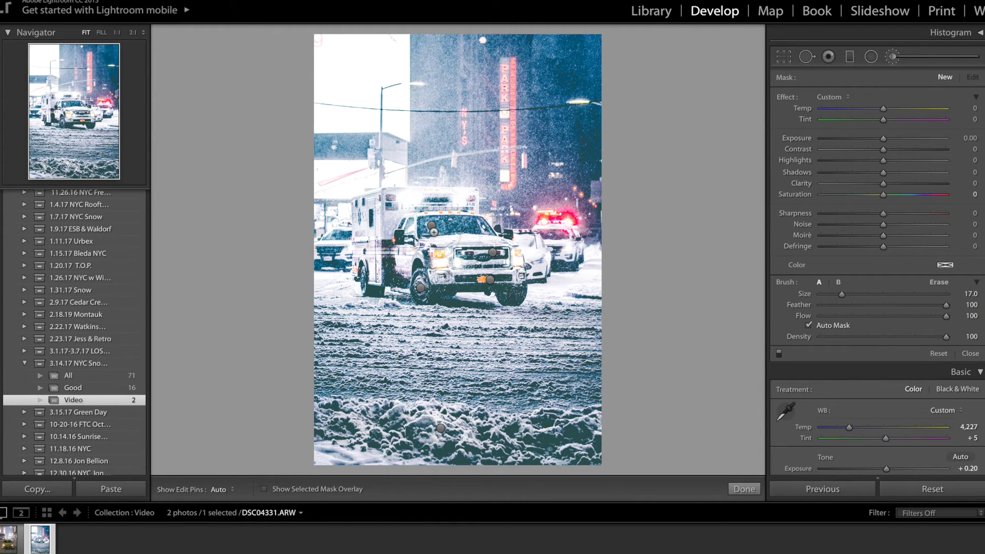
click(432, 225)
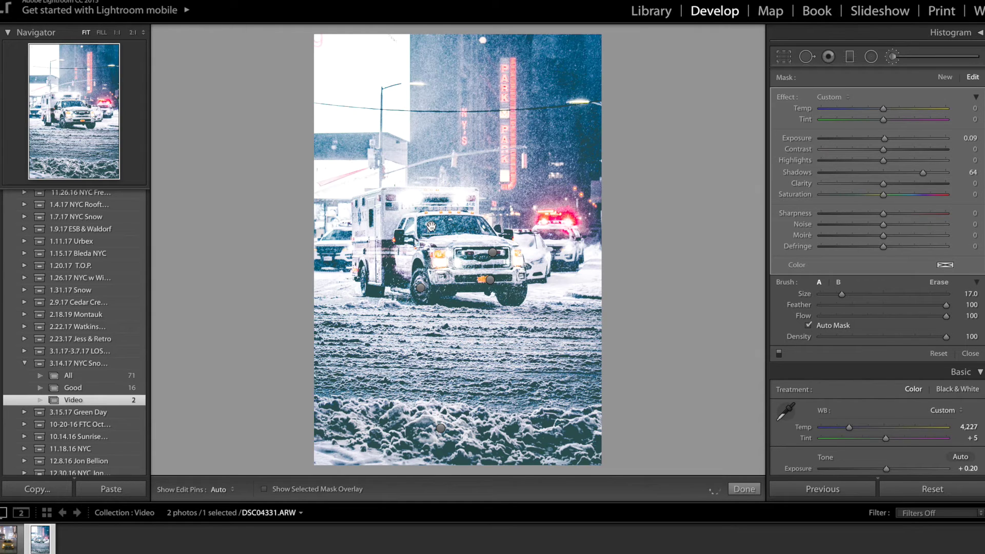
mouse_move(431, 226)
key(Delete)
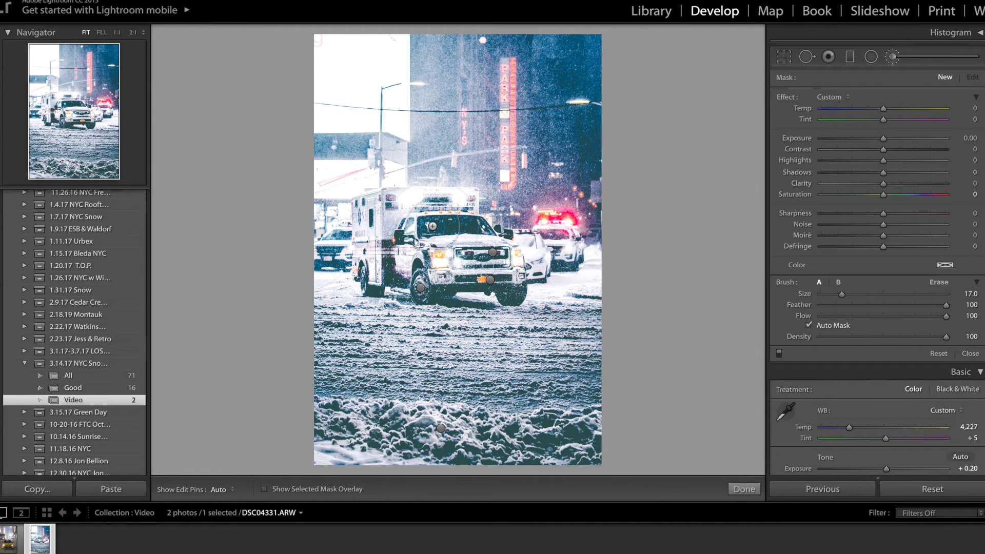
key(ctrl+z)
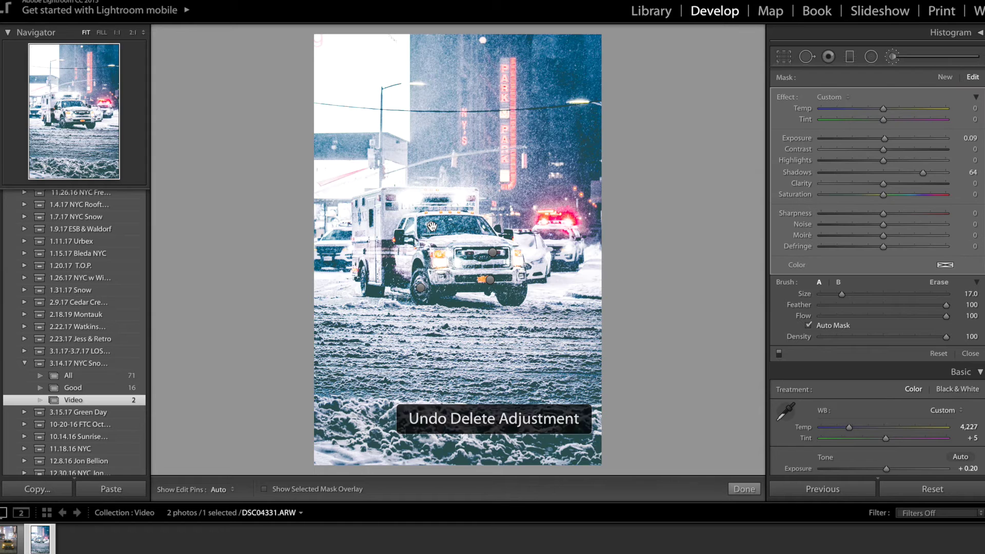
- Try deleting the brush adjustment on the ambulance's grille, undo the deletion, and view the photo without edit pins
click(493, 253)
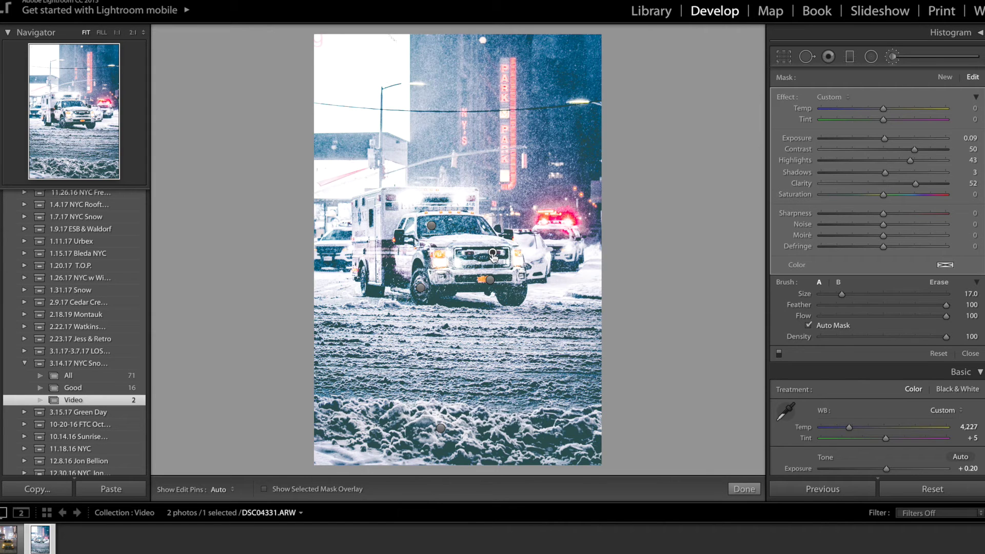
mouse_move(492, 253)
key(Return)
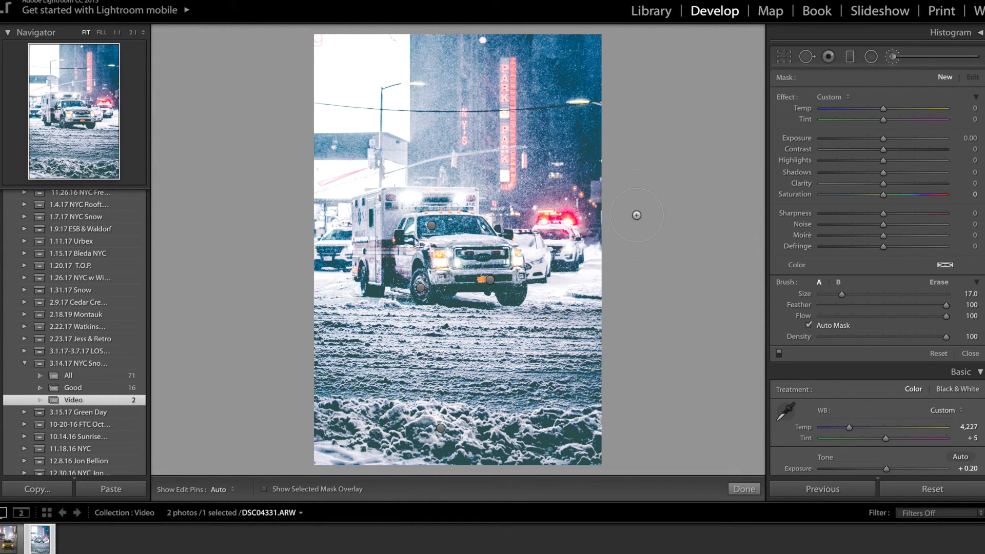
key(ctrl+z)
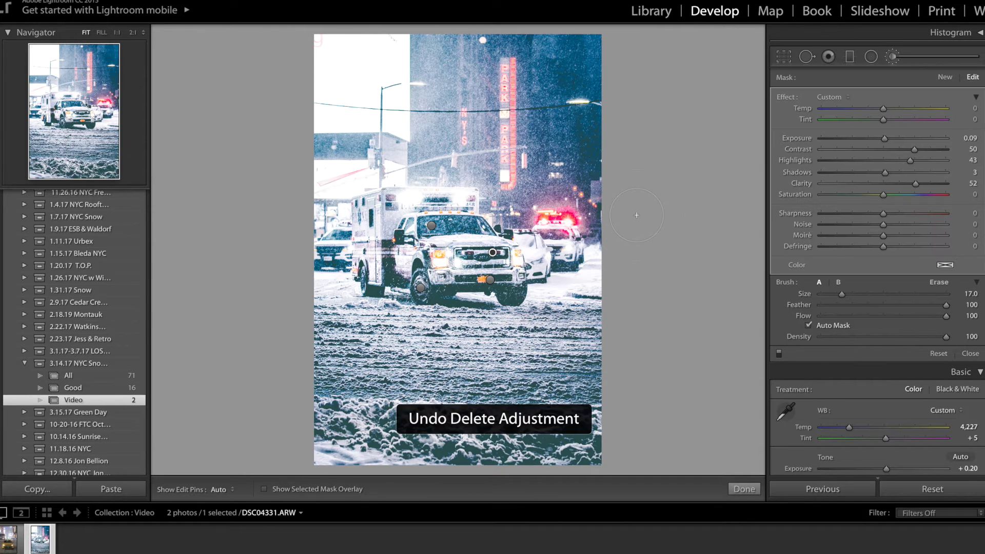
key(h)
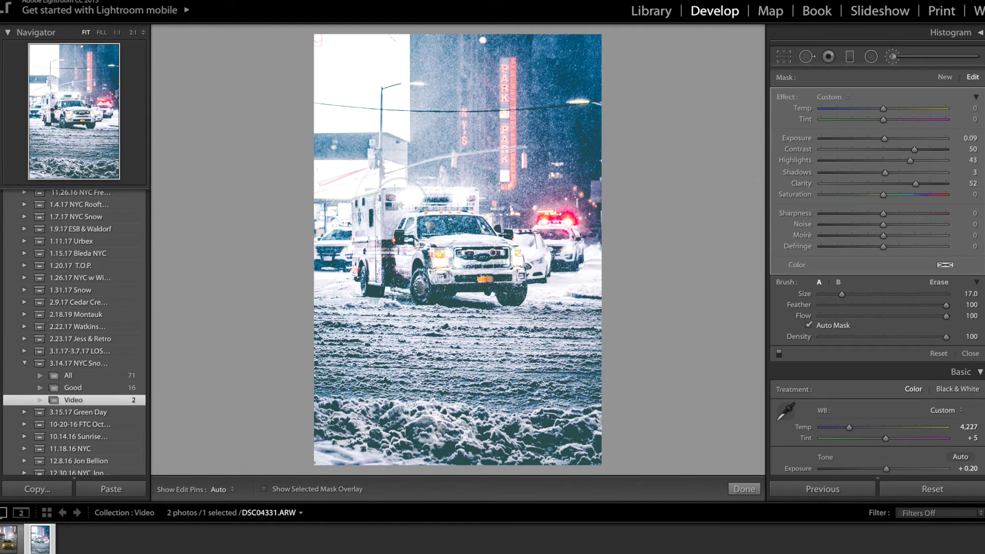
key(h)
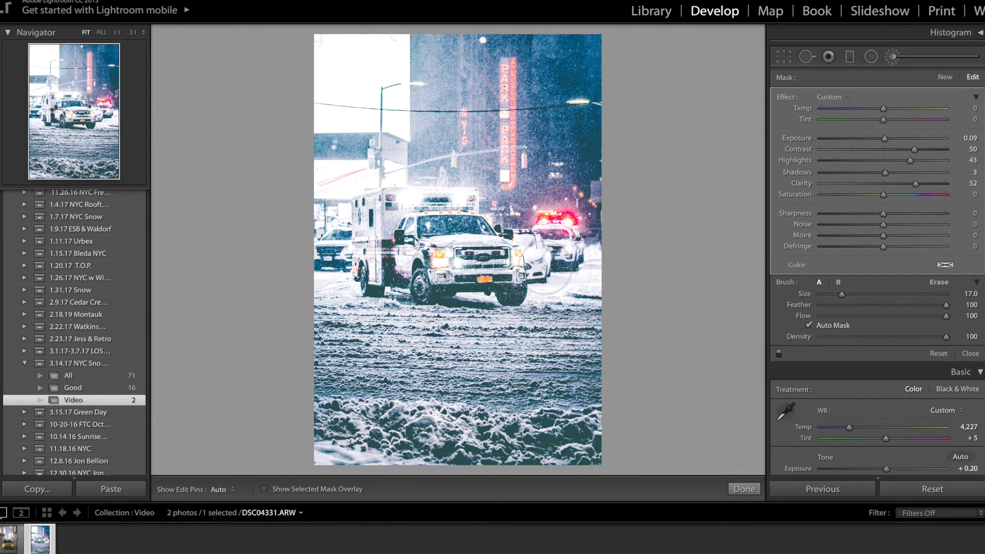
- Try deleting the brush adjustment on the ambulance's license plate and undo the deletion
click(490, 281)
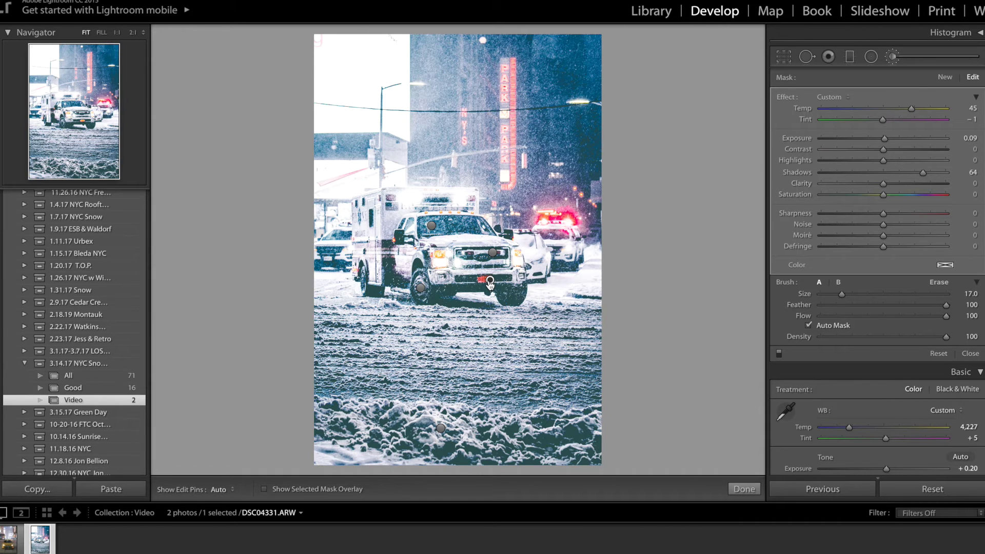
key(Delete)
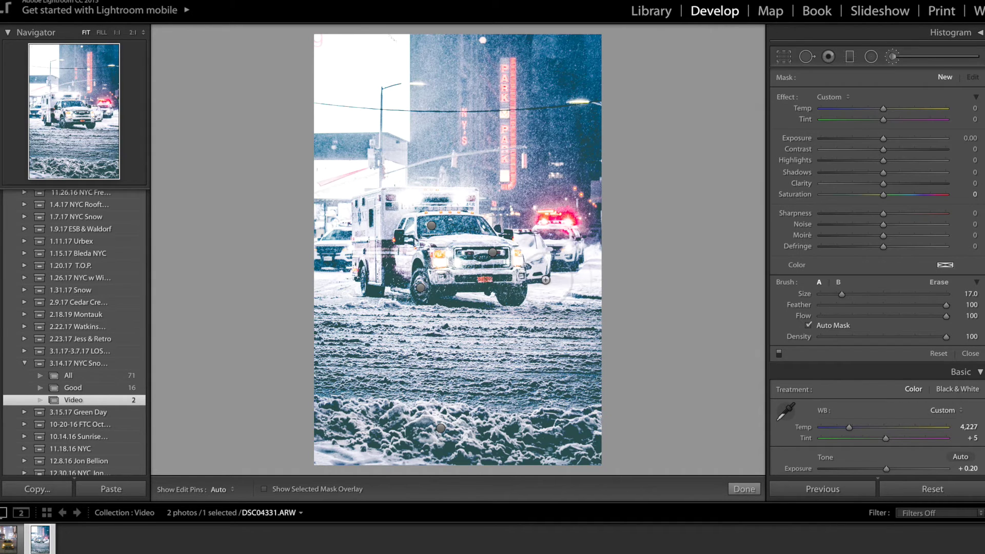
key(ctrl+z)
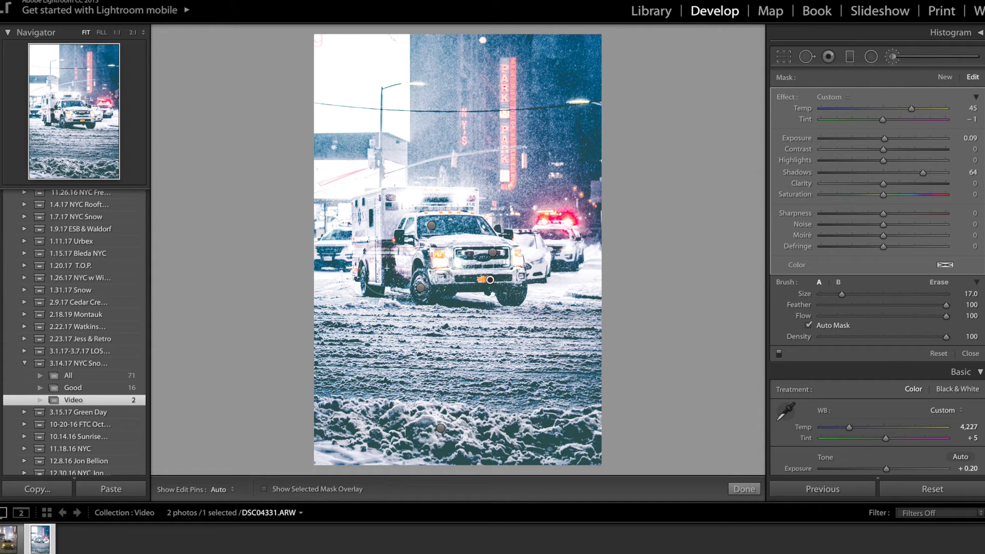
- Inspect the wheel brush mask, try deleting the foreground snow adjustment, undo the deletion, and leave the Adjustment Brush
mouse_move(422, 292)
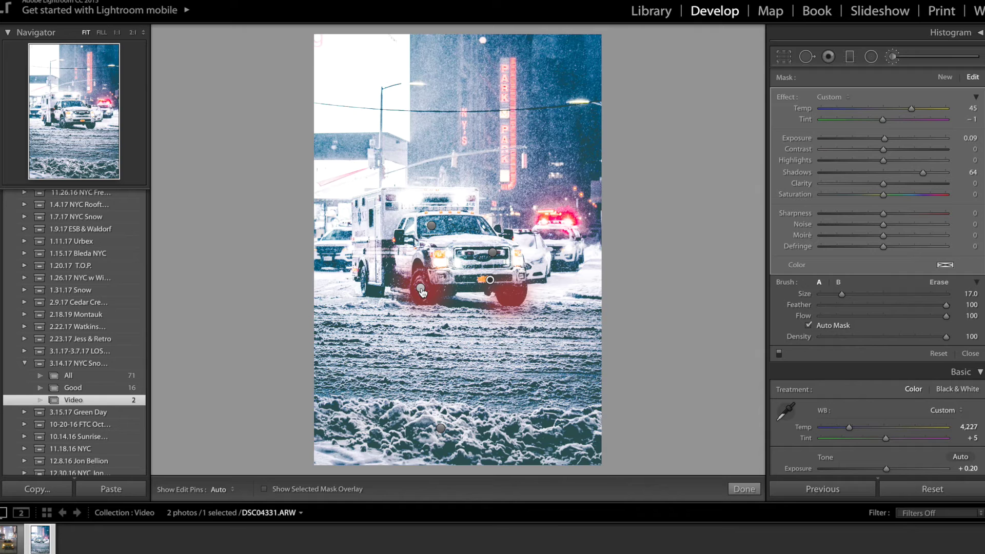
click(422, 291)
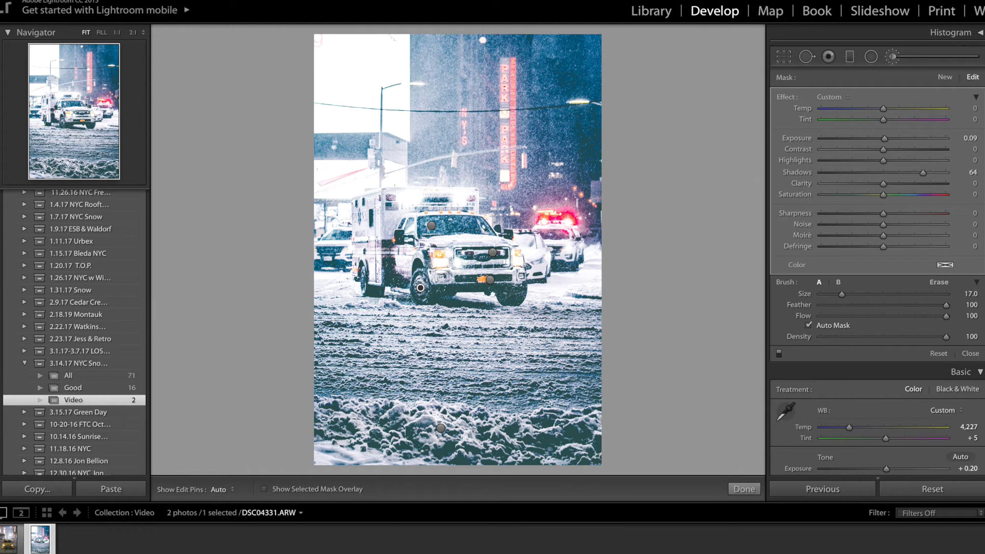
click(441, 428)
mouse_move(441, 430)
key(Delete)
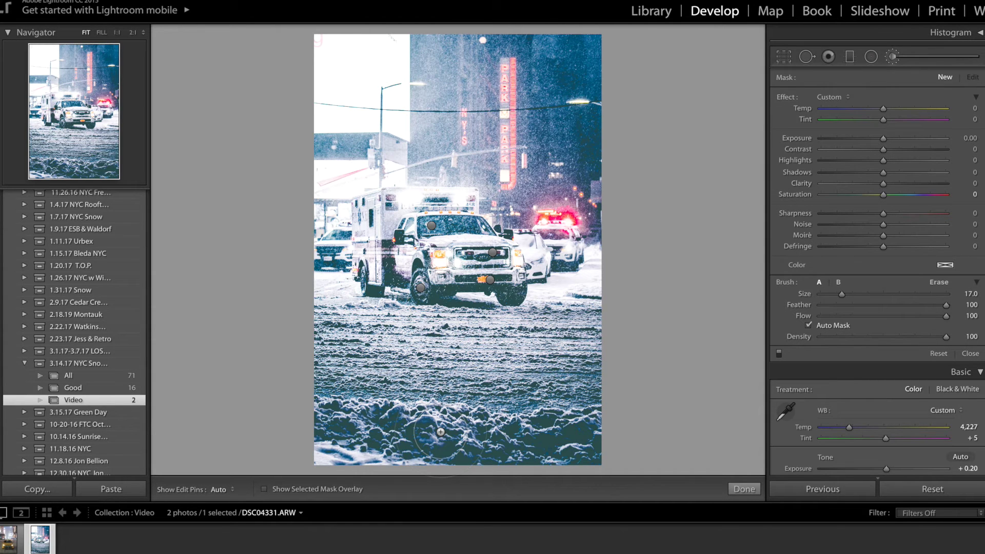
key(ctrl+z)
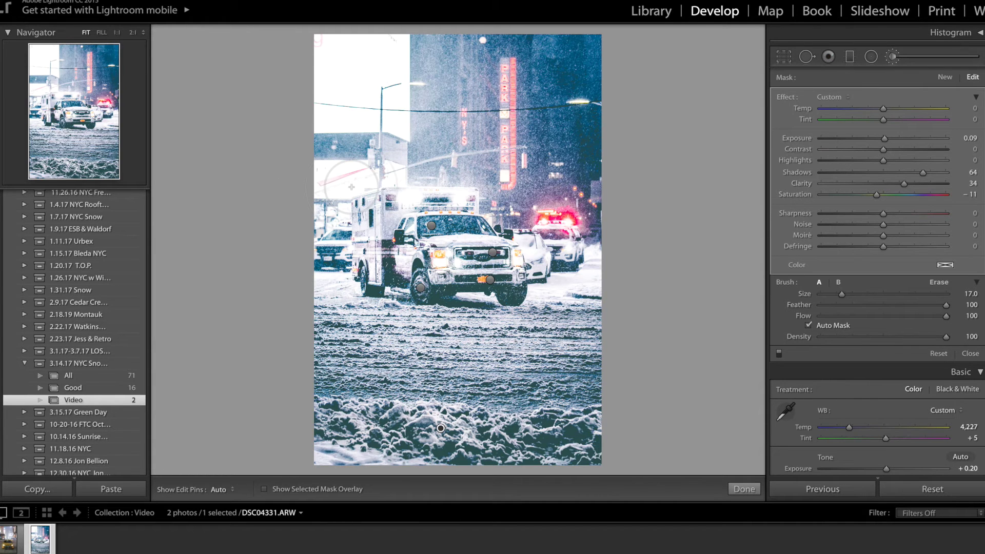
click(893, 57)
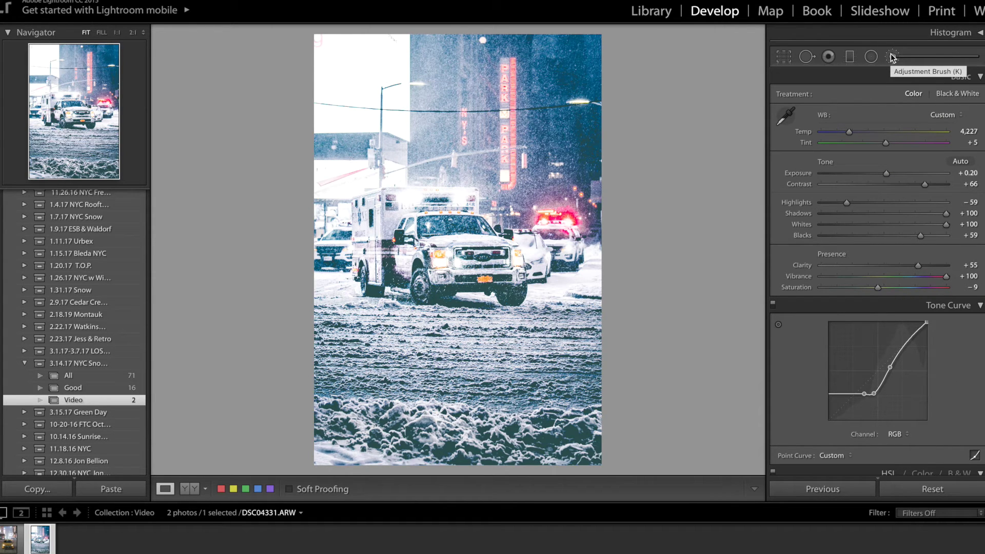
- Open the yellow taxi photo for developing and set Contrast to +70, Highlights to +47, and Shadows and Whites to +100
click(652, 11)
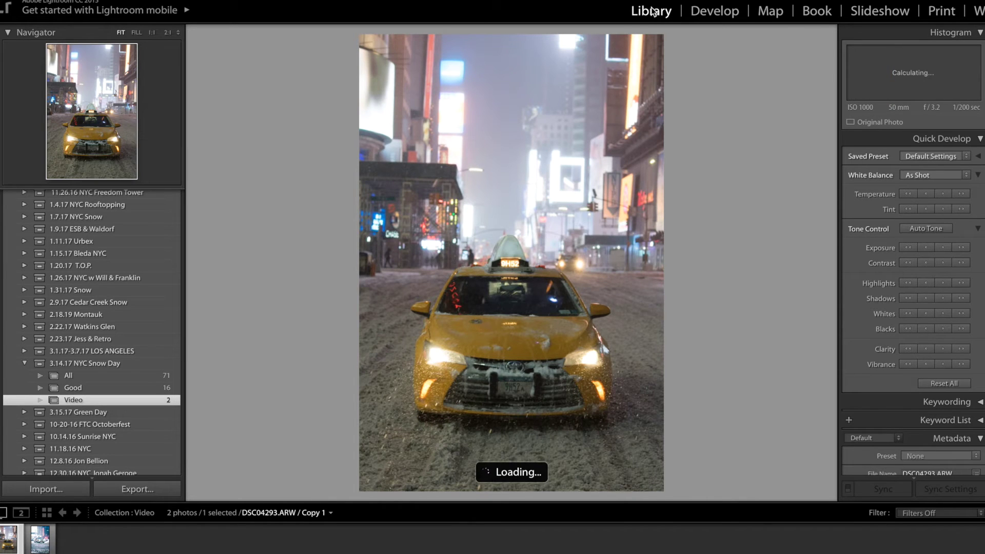
click(734, 14)
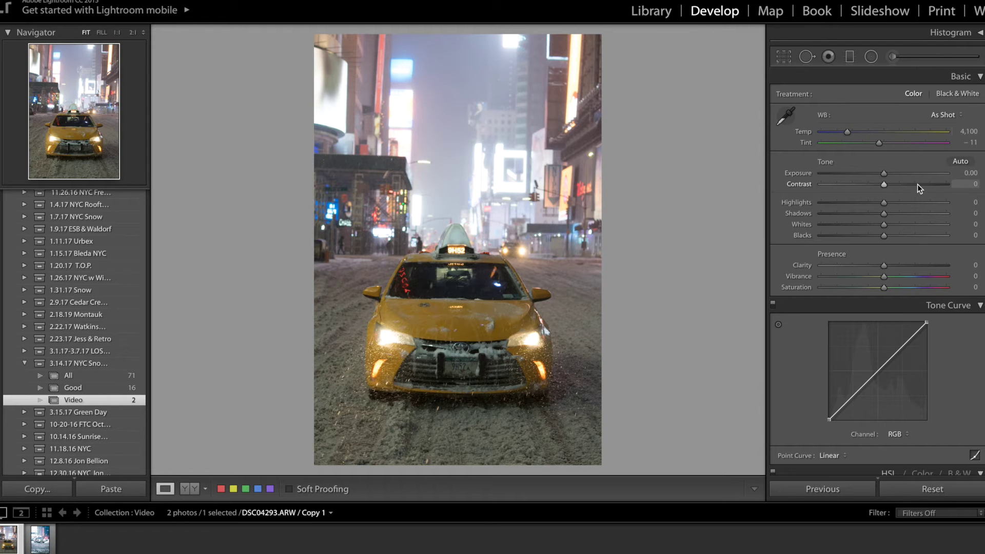
drag(918, 181, 912, 209)
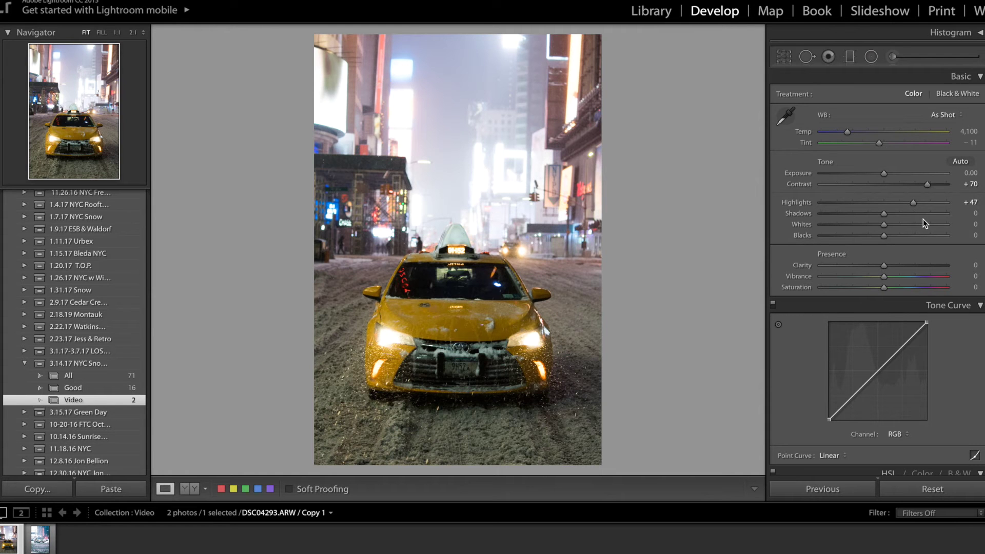
drag(932, 214, 964, 213)
drag(883, 224, 960, 227)
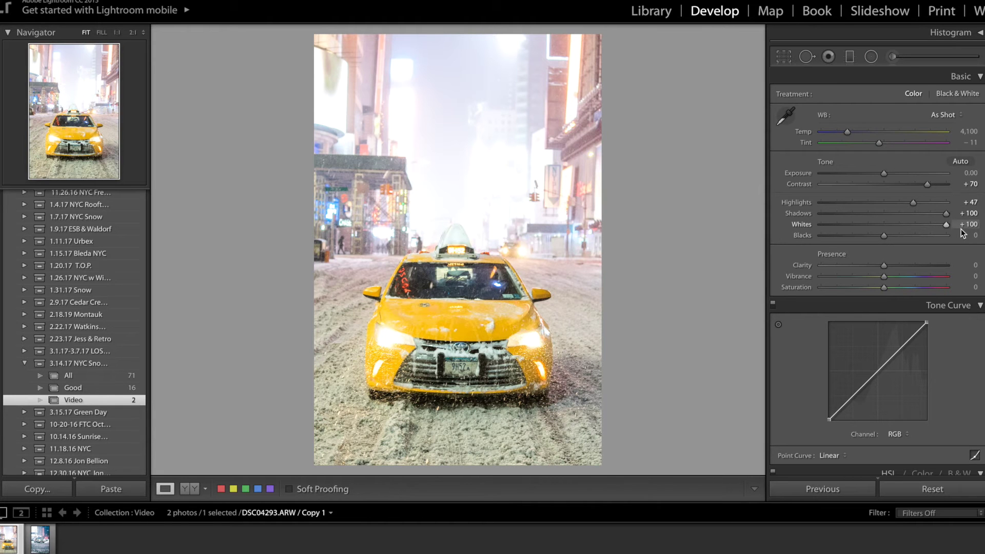
- Set the taxi photo's Blacks to +66, Clarity to +34 and Vibrance to +49
click(927, 234)
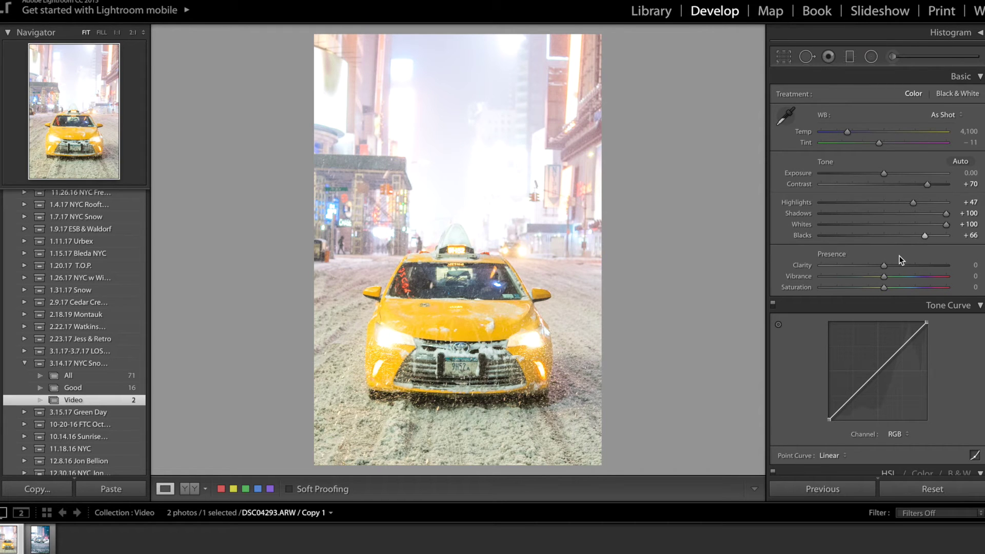
click(917, 265)
drag(915, 266, 907, 266)
scroll(854, 257, down, 3)
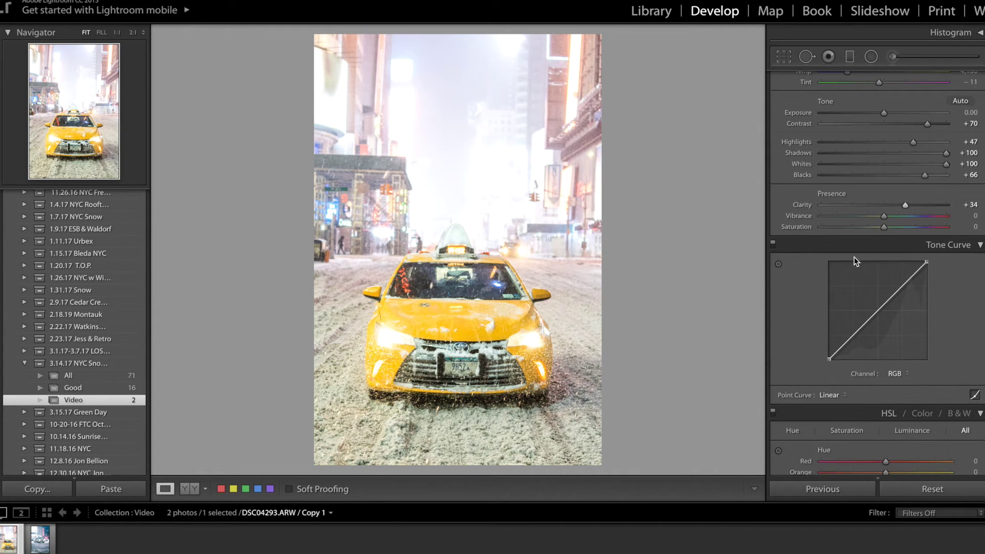
click(915, 218)
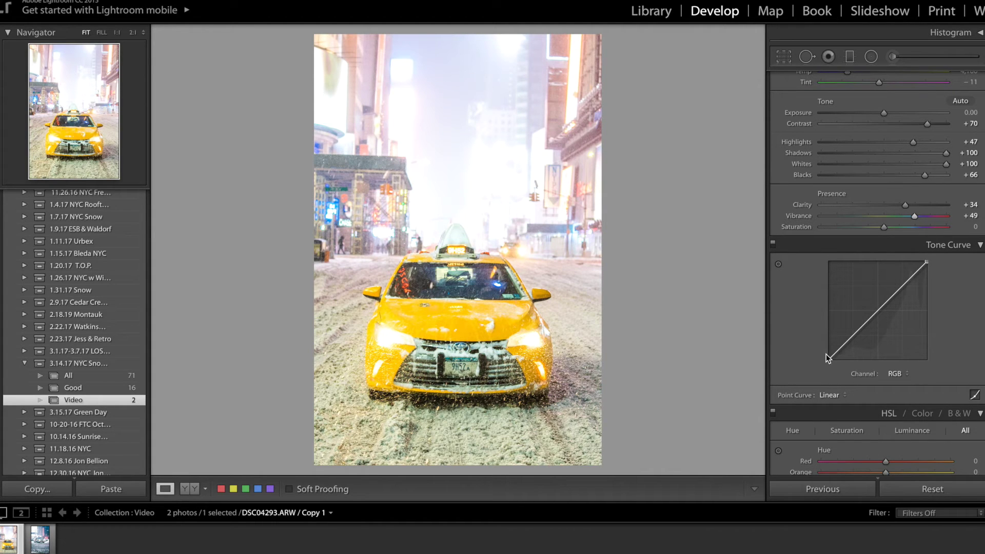
- Shape a custom RGB tone curve with raised, flattened blacks and an anchored midpoint, and cool Temp to 3,793
drag(828, 356, 878, 313)
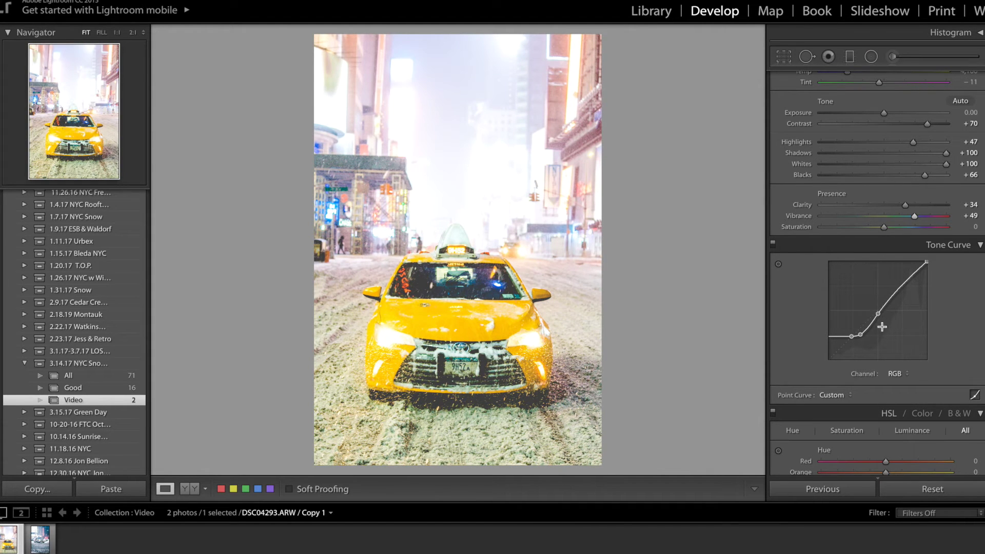
scroll(900, 95, up, 2)
drag(848, 113, 842, 114)
- Shift the HSL hues, setting Orange to +50 and Blue to -28
scroll(874, 364, down, 6)
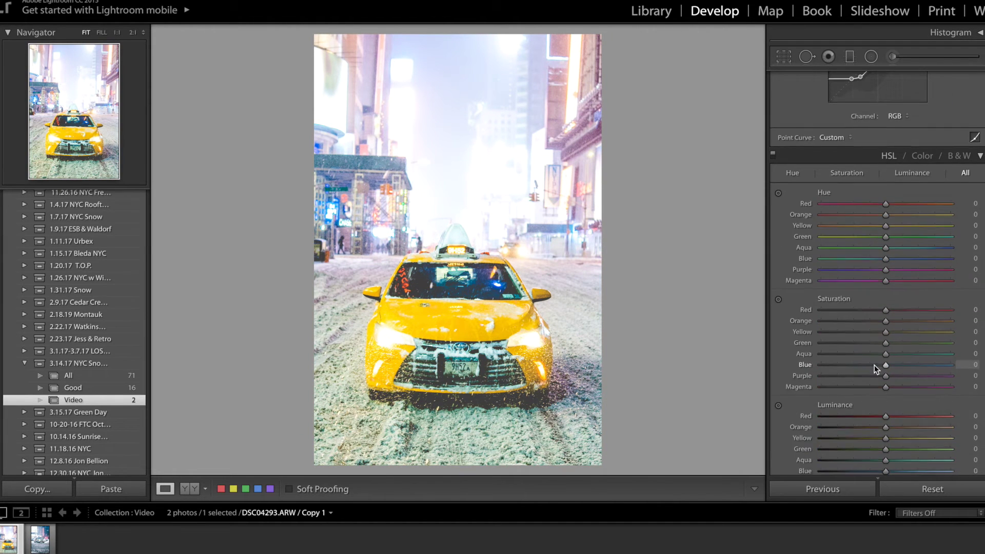
scroll(874, 364, down, 2)
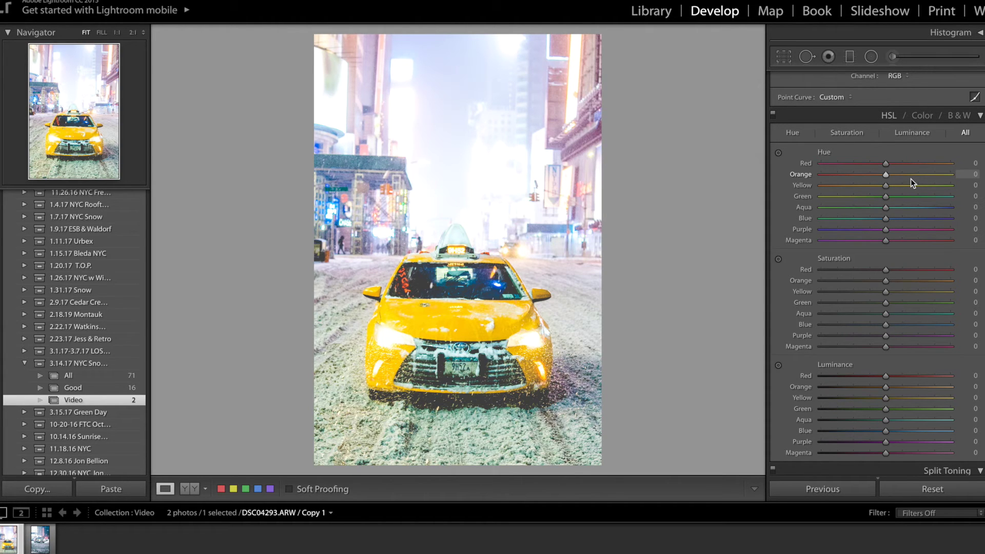
drag(910, 178, 919, 180)
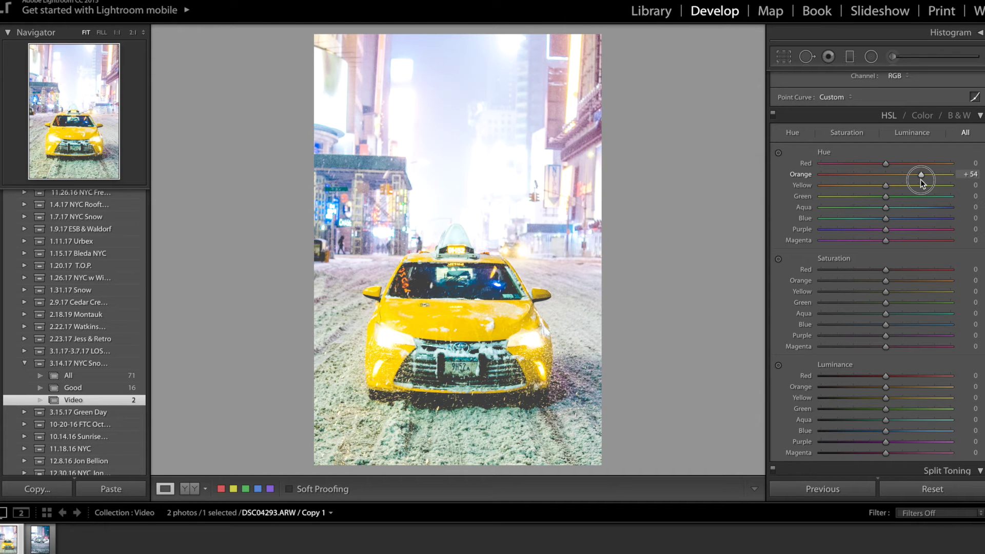
drag(921, 180, 918, 177)
drag(865, 220, 868, 220)
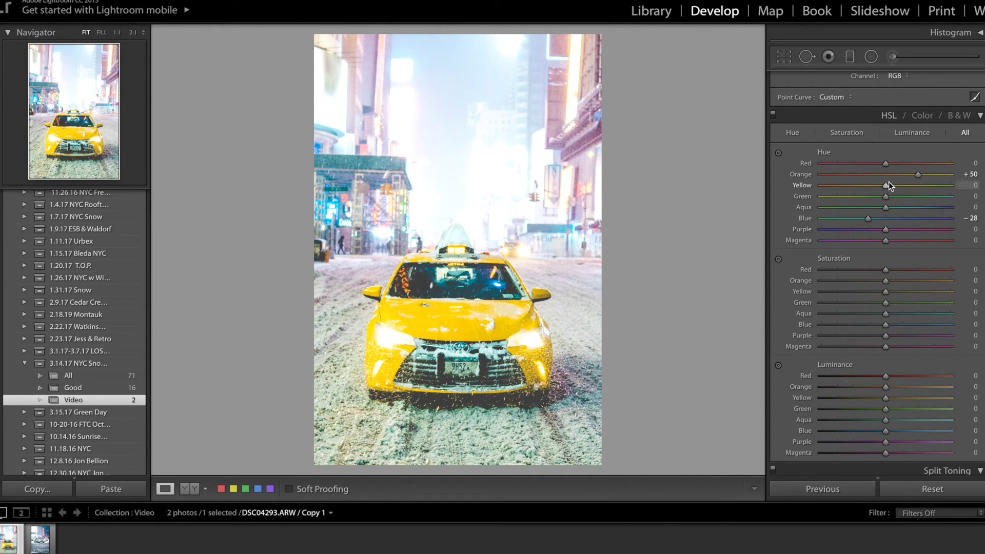
- Set the HSL saturation of Green and Aqua to -63, Blue to -55, and Purple and Magenta to +7
scroll(857, 263, down, 4)
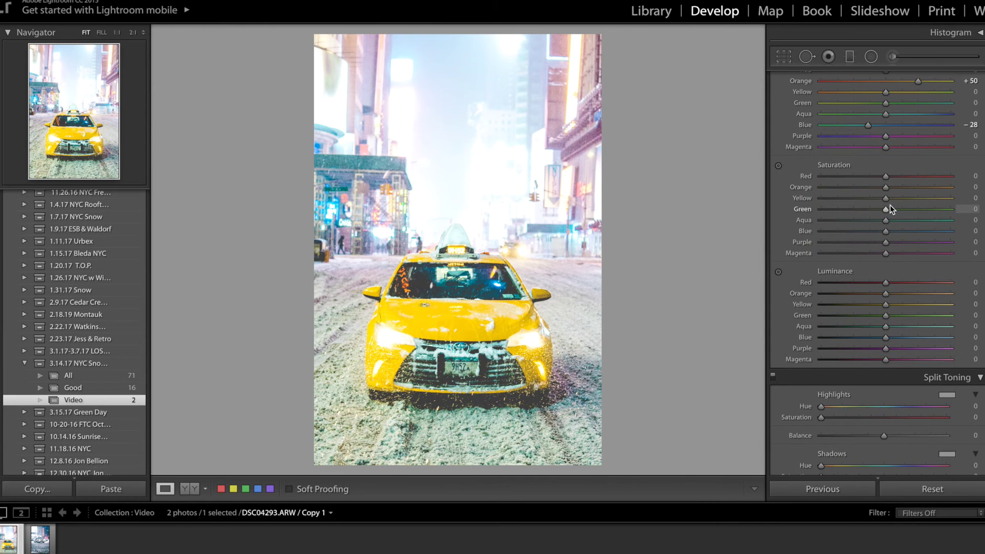
click(845, 209)
click(845, 221)
click(844, 231)
click(843, 242)
click(842, 253)
click(905, 242)
click(890, 242)
click(890, 253)
click(866, 231)
scroll(872, 307, down, 4)
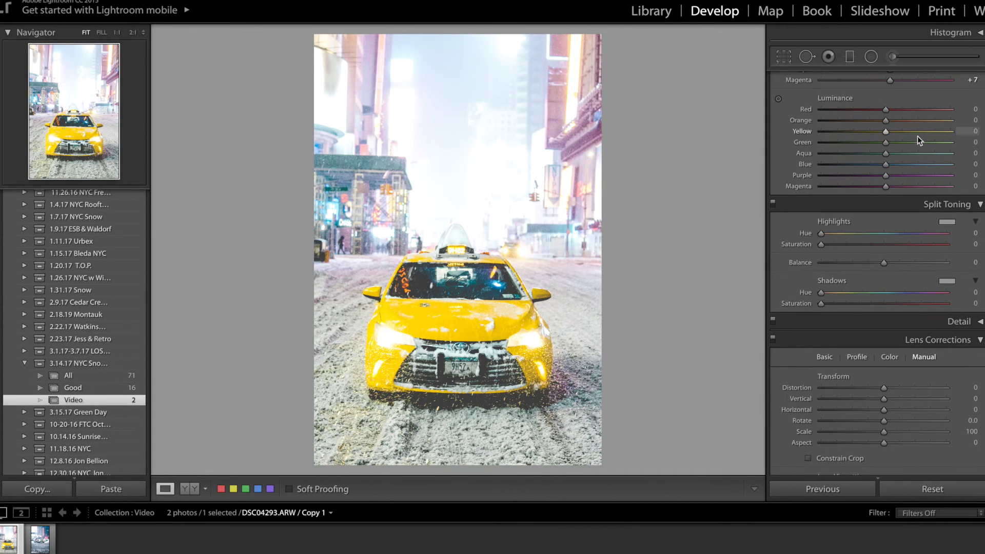
scroll(918, 136, up, 3)
click(851, 165)
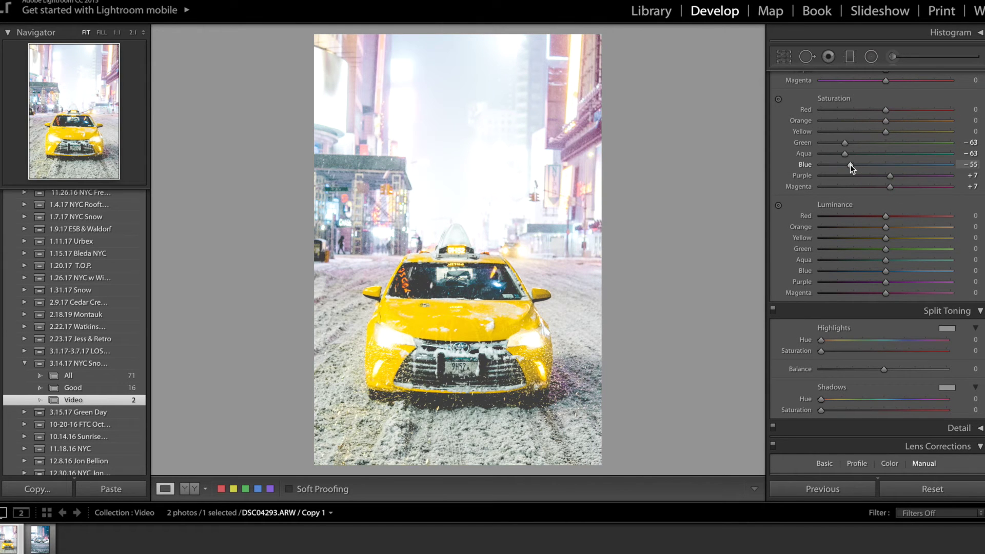
- Raise HSL luminance: Orange +50, Yellow +34, Green, Aqua, Blue and Purple +32, and Magenta +36
click(918, 227)
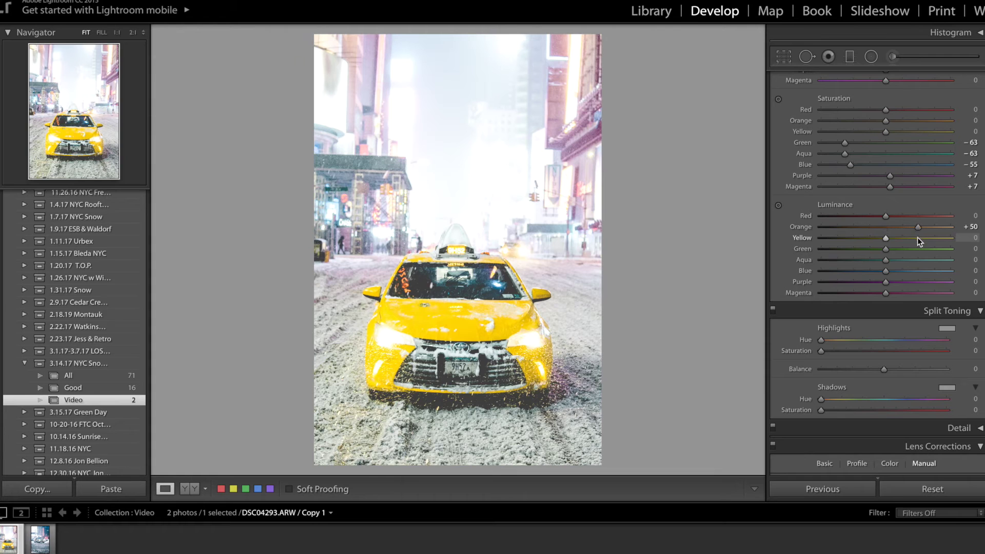
drag(915, 237, 908, 238)
click(906, 248)
click(907, 260)
click(907, 270)
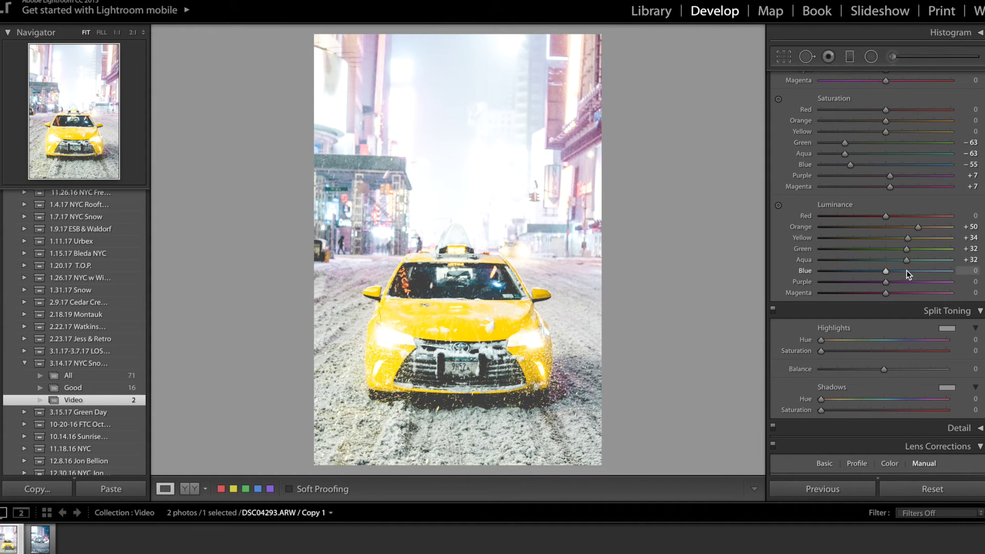
click(906, 282)
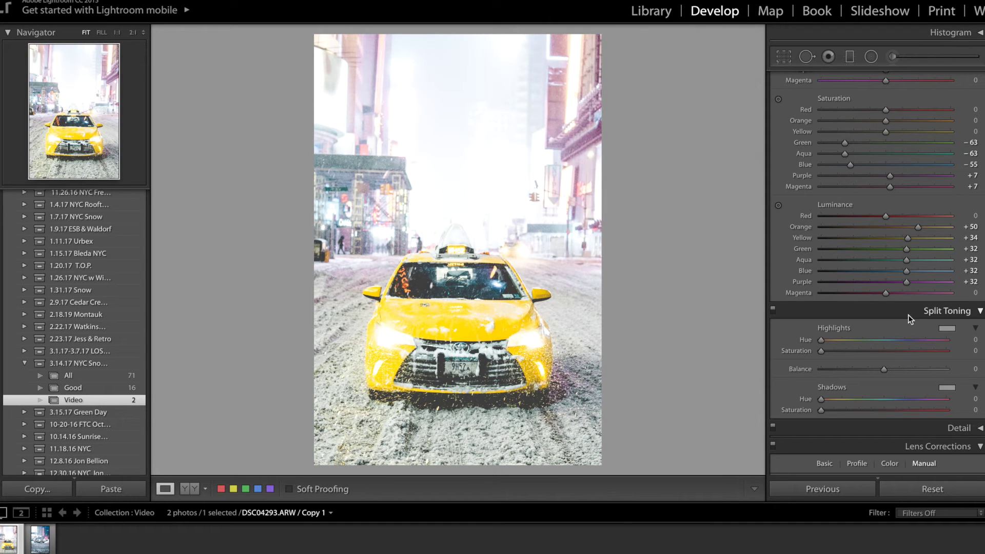
click(909, 292)
- Split-tone the photo with highlights at hue 209, saturation 10, and shadows at hue 12, saturation 15
scroll(884, 332, down, 1)
scroll(884, 332, down, 3)
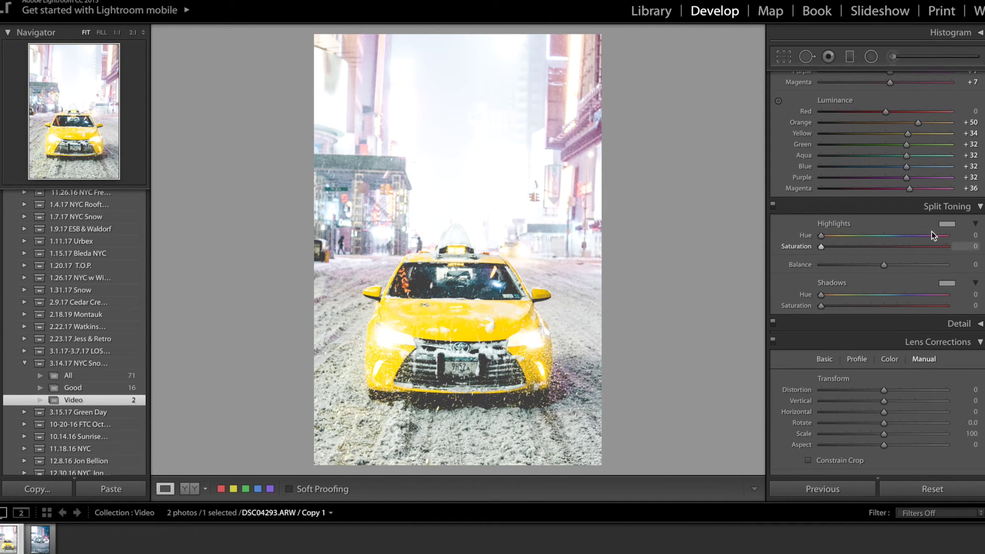
click(948, 227)
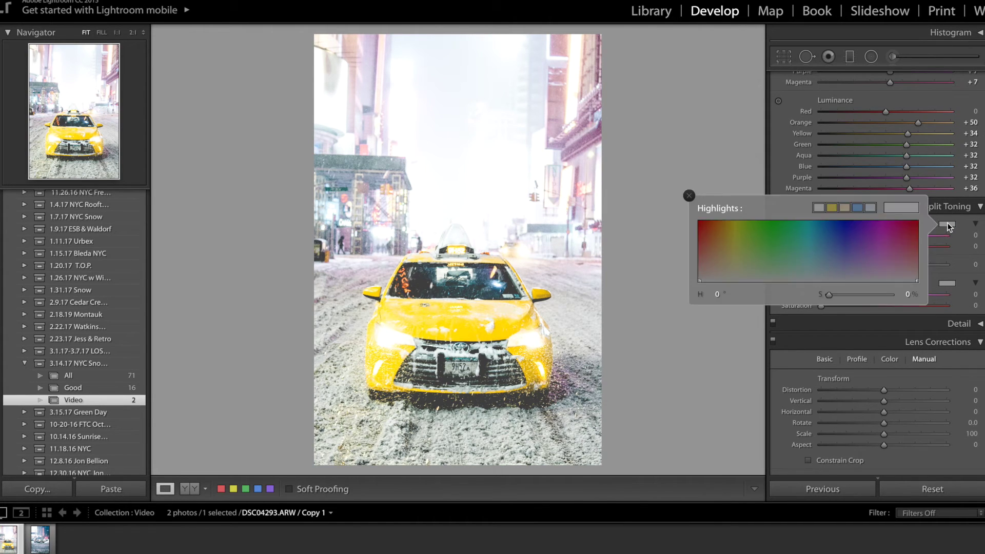
drag(775, 248, 825, 275)
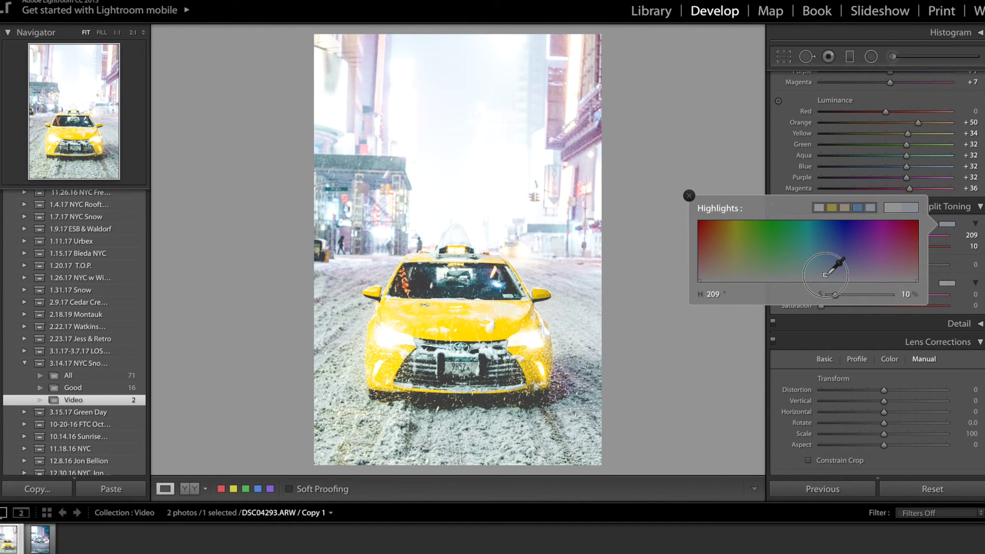
click(948, 282)
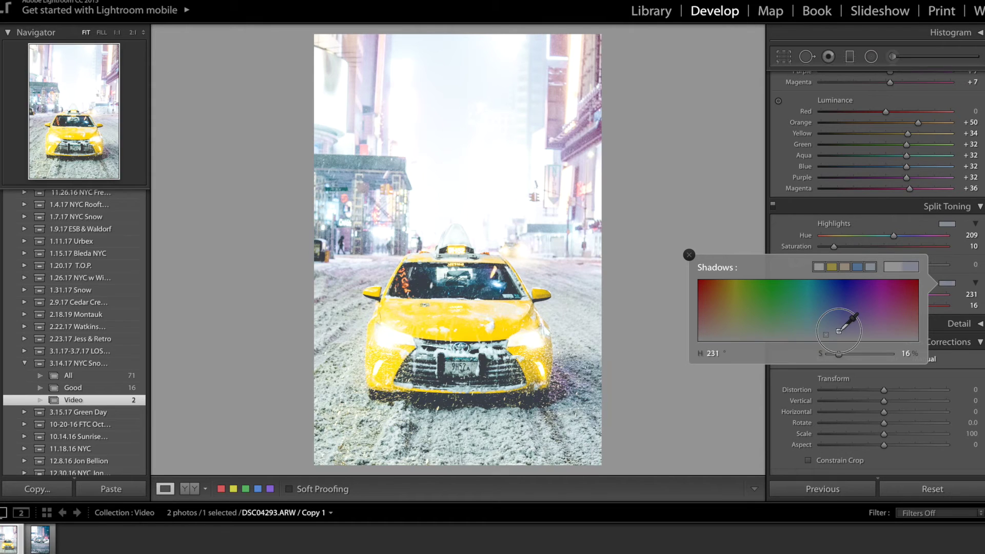
drag(765, 324, 705, 332)
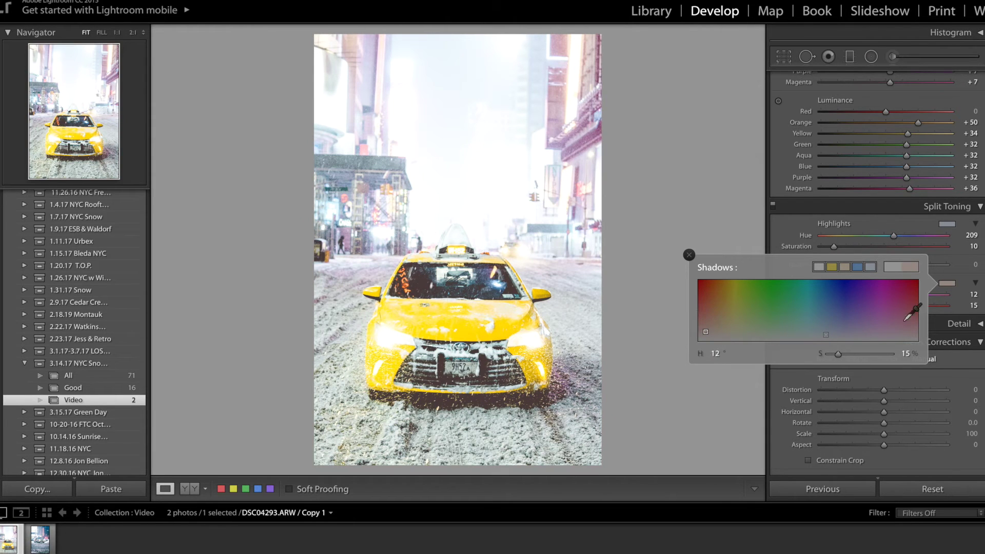
click(960, 299)
- Rotate the photo by -1.1 in the manual lens corrections and constrain the crop to remove the blank edges
scroll(853, 323, down, 1)
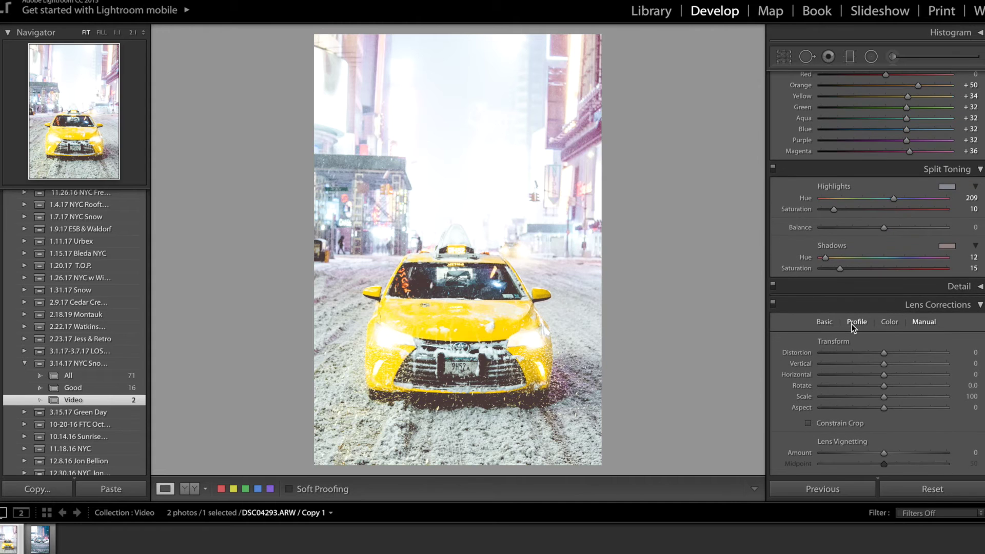
scroll(854, 326, down, 3)
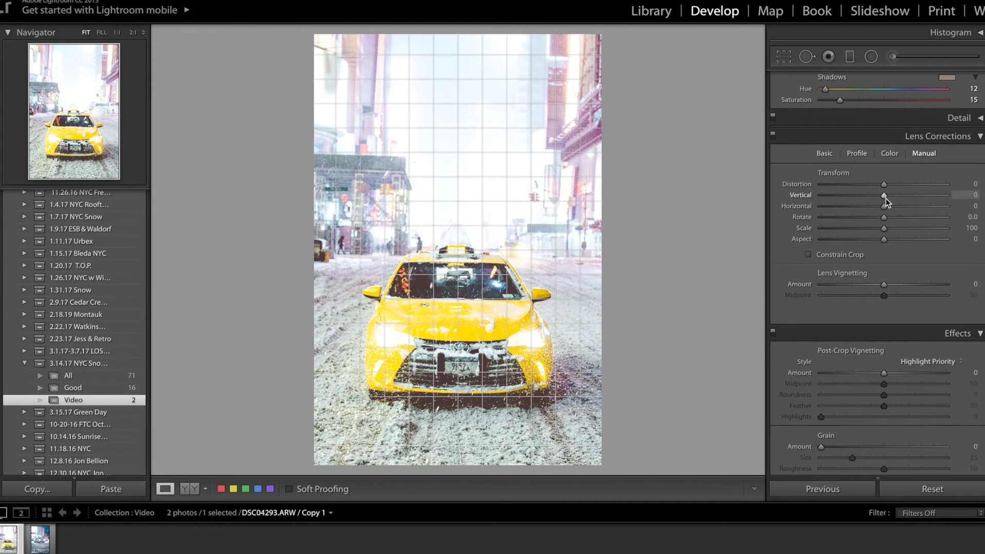
drag(884, 217, 877, 215)
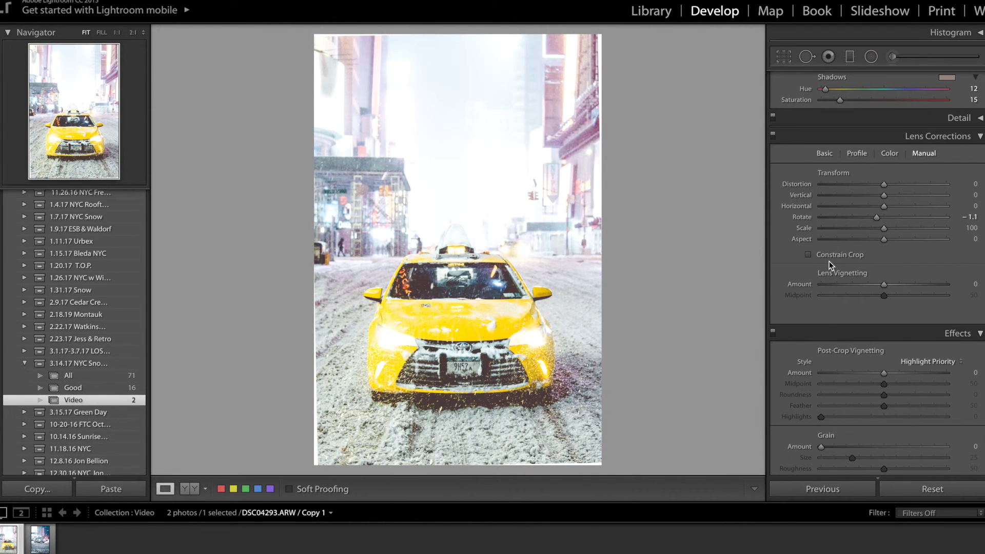
click(829, 255)
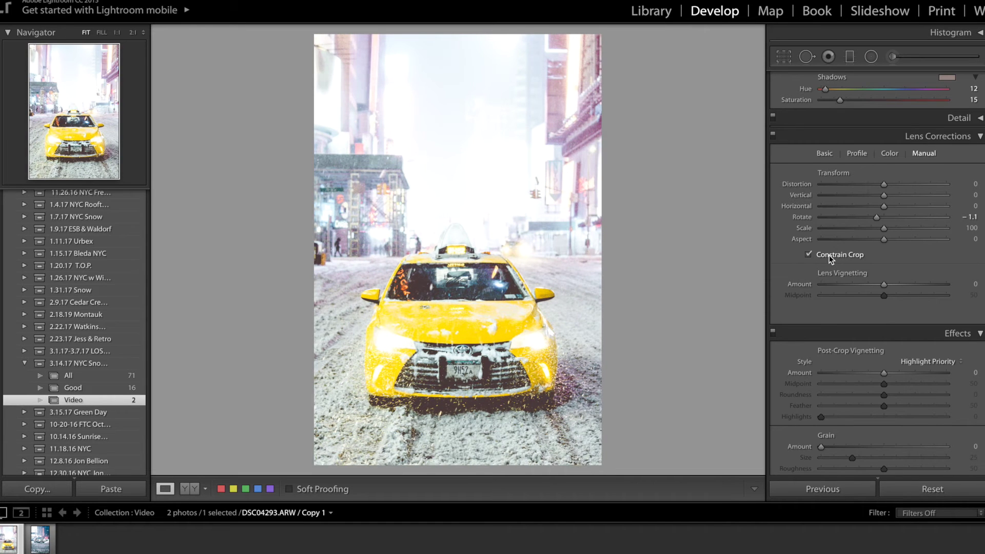
- Correct the perspective with Vertical -16, Horizontal +10, Rotate -0.6 and Distortion +26
mouse_move(869, 205)
mouse_down()
mouse_move(890, 210)
mouse_move(893, 196)
mouse_move(872, 196)
mouse_up()
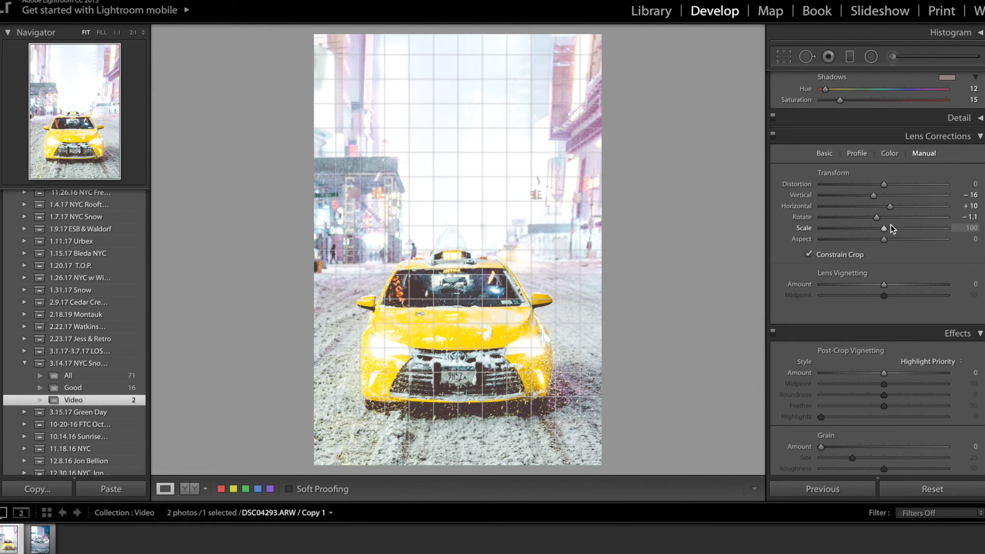
drag(872, 221, 880, 220)
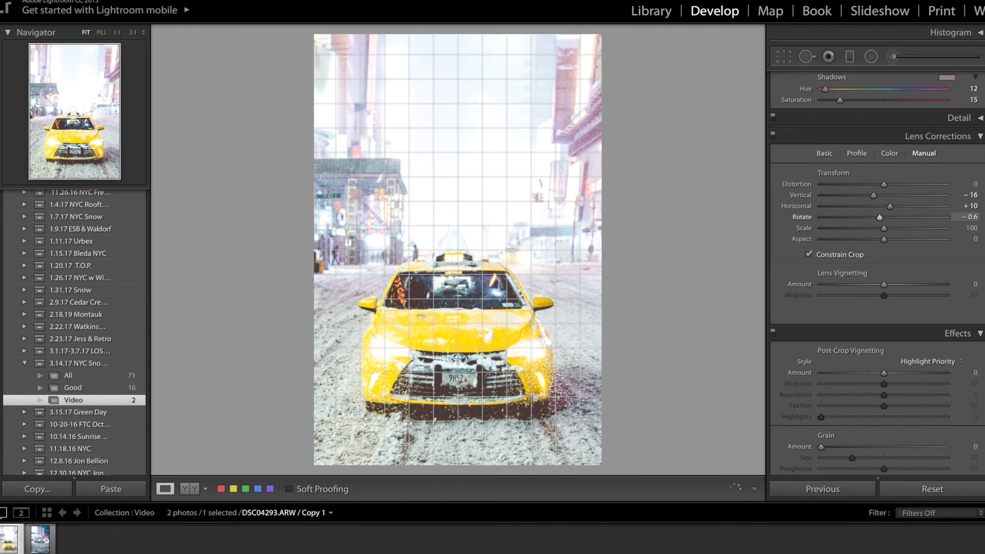
click(895, 187)
drag(887, 184, 905, 200)
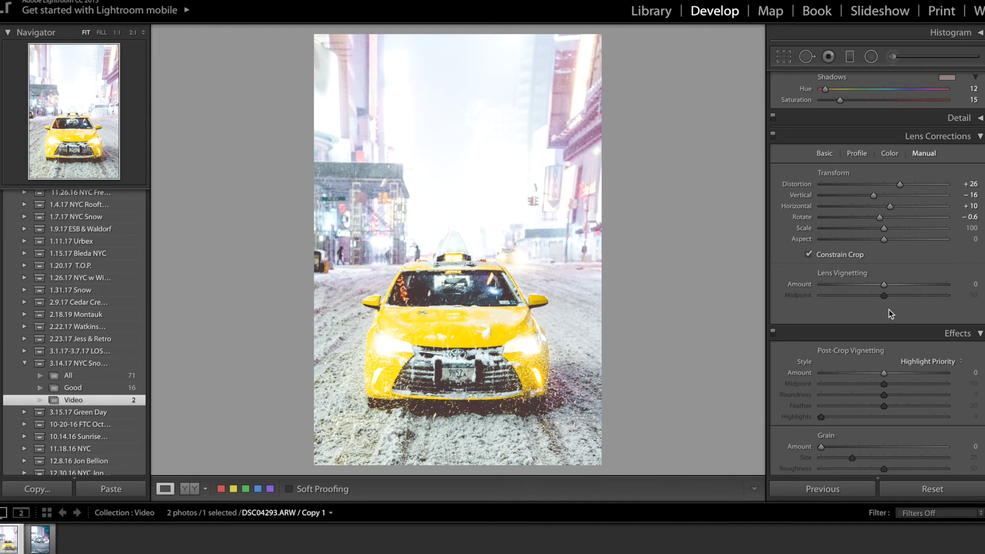
- Try a different transform Scale, restore it to 100, and set Aspect to +16
drag(860, 232, 882, 228)
click(968, 228)
text(100)
key(Return)
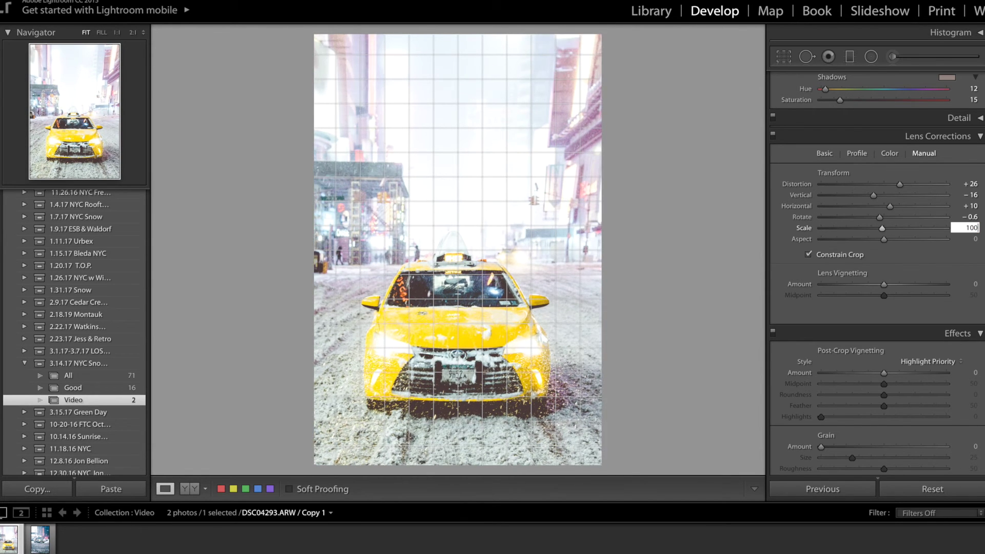
mouse_move(883, 240)
mouse_down()
mouse_move(910, 239)
mouse_move(856, 239)
mouse_move(893, 243)
mouse_move(884, 228)
mouse_move(893, 239)
mouse_up()
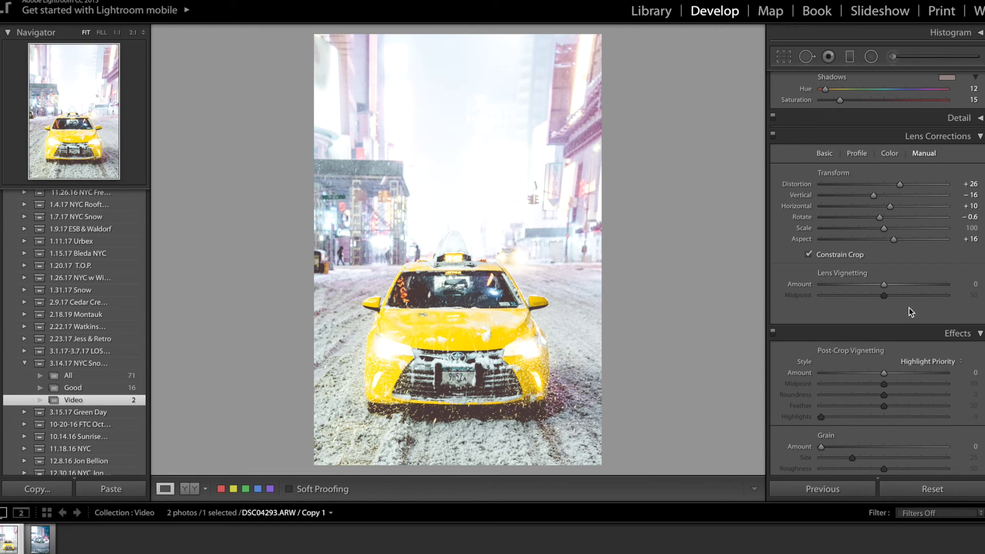
- Reset all of the taxi photo's adjustments to compare with the original, and undo the reset
click(903, 491)
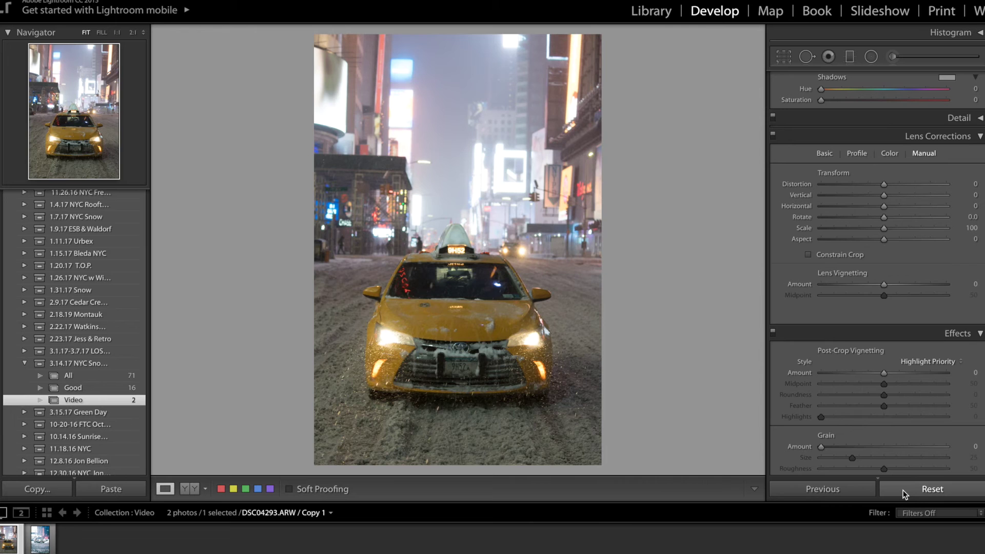
key(ctrl+z)
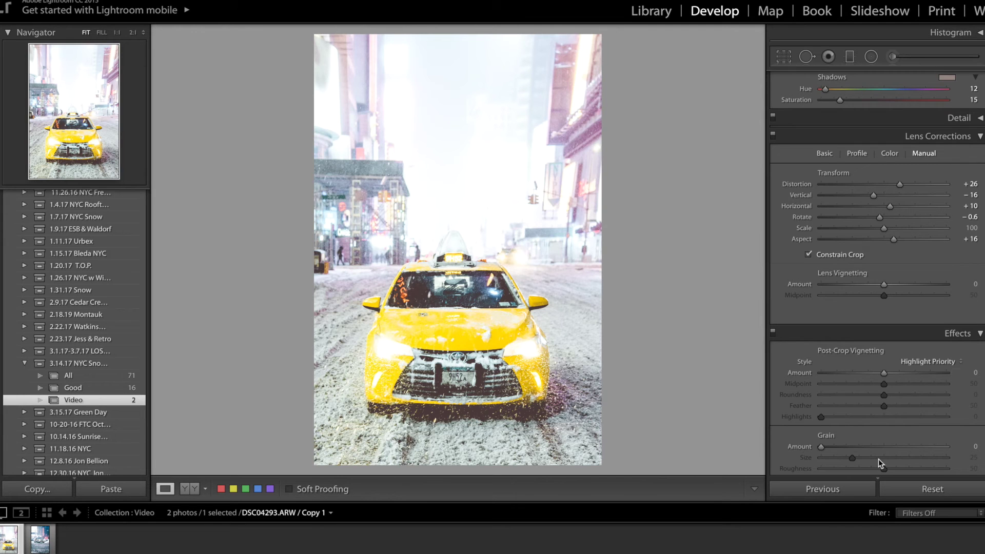
- Darken the photo's corners with a post-crop vignette amount of -14
scroll(881, 349, down, 2)
scroll(882, 350, down, 2)
drag(882, 285, 875, 286)
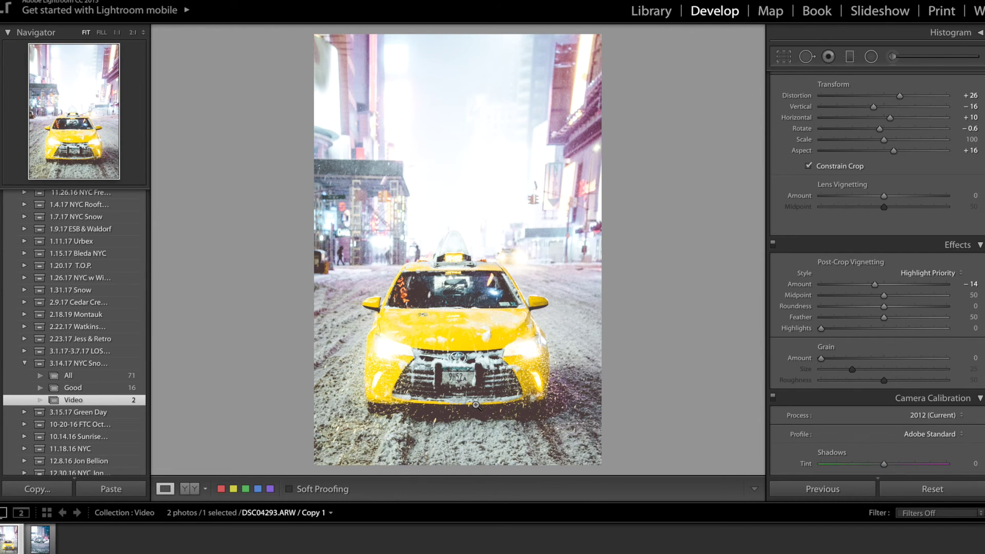
- Readjust the basic tone, setting Highlights to -42 and Blacks to +100
scroll(922, 355, down, 5)
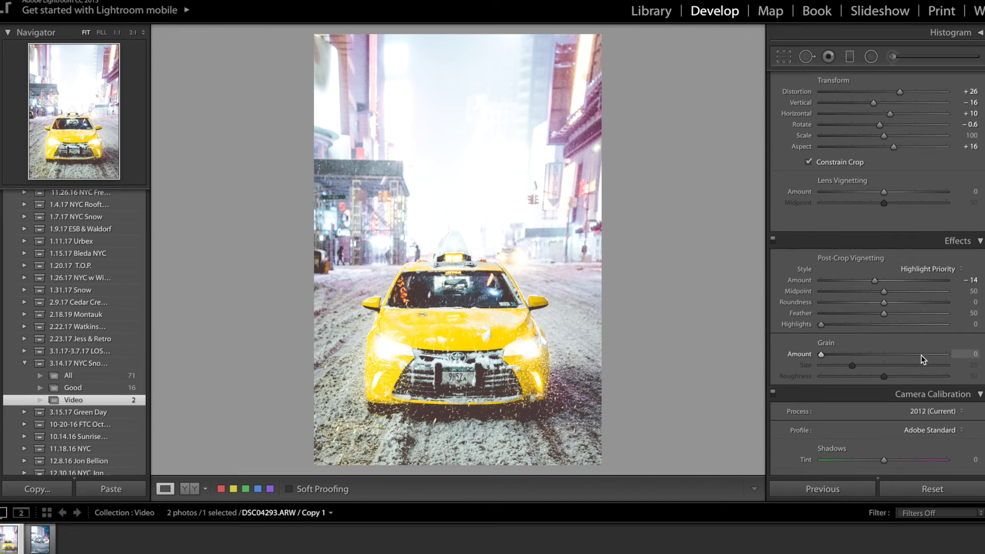
scroll(921, 355, up, 20)
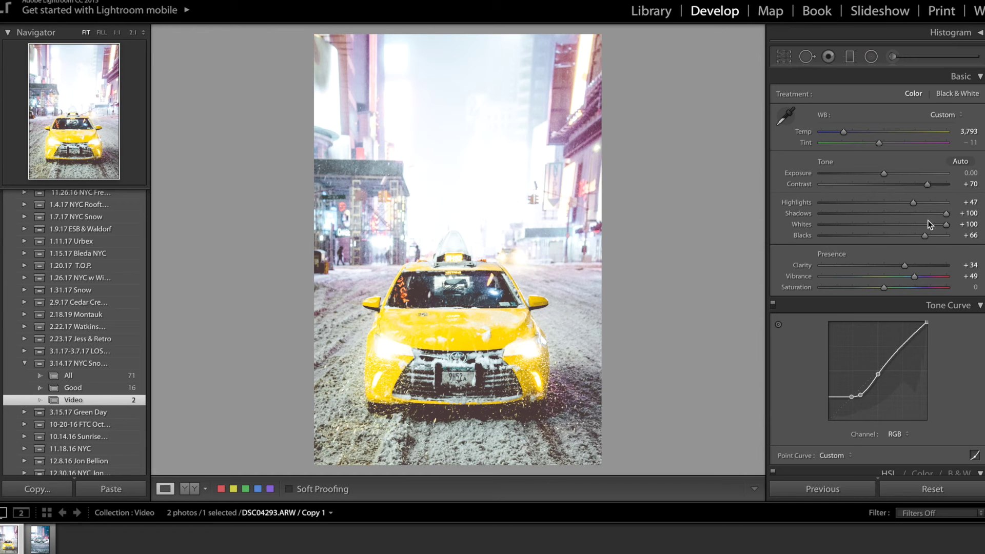
mouse_move(876, 201)
mouse_down()
mouse_move(848, 204)
mouse_move(857, 201)
mouse_up()
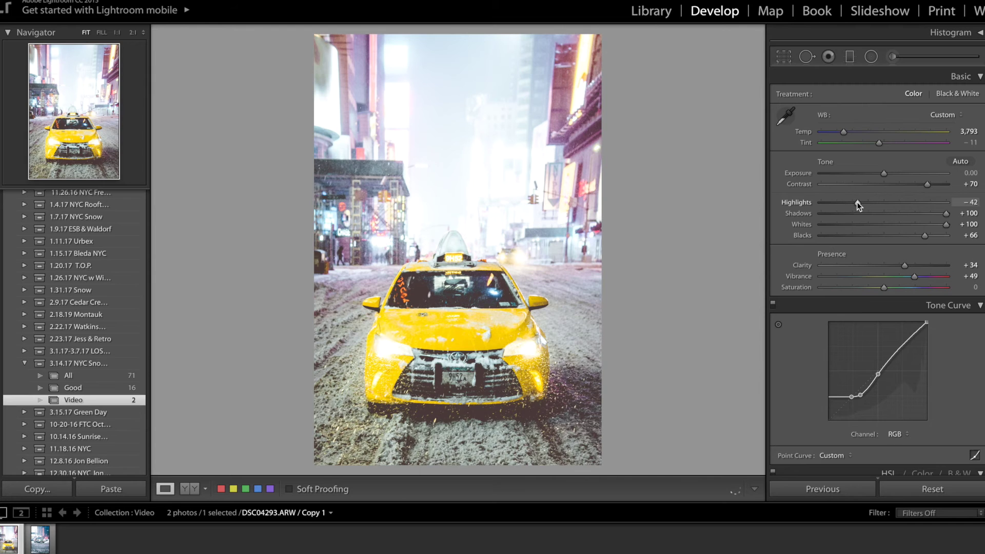
drag(919, 214, 946, 236)
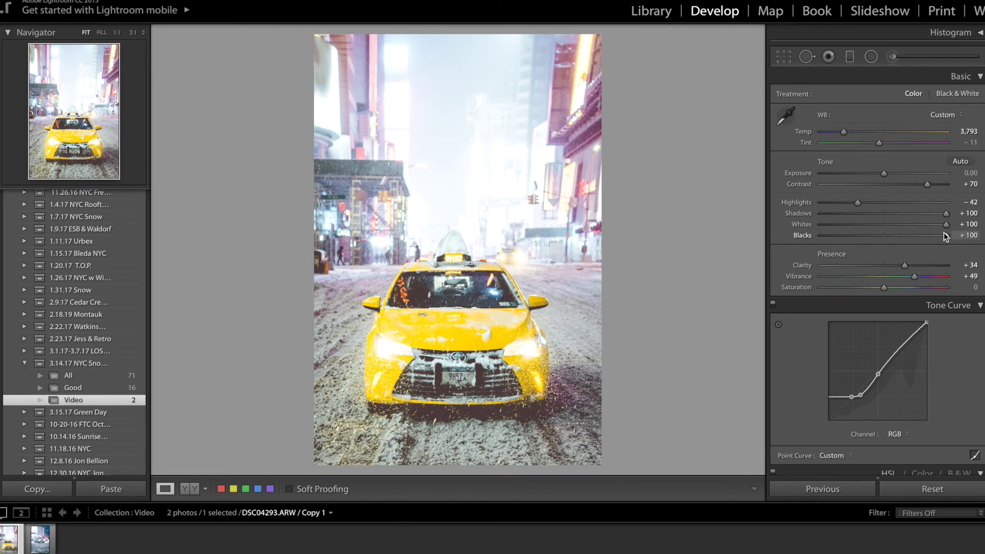
- Lower the taxi photo's Whites to +33, and try Highlights at -100 before undoing that change
click(924, 224)
drag(922, 225, 911, 228)
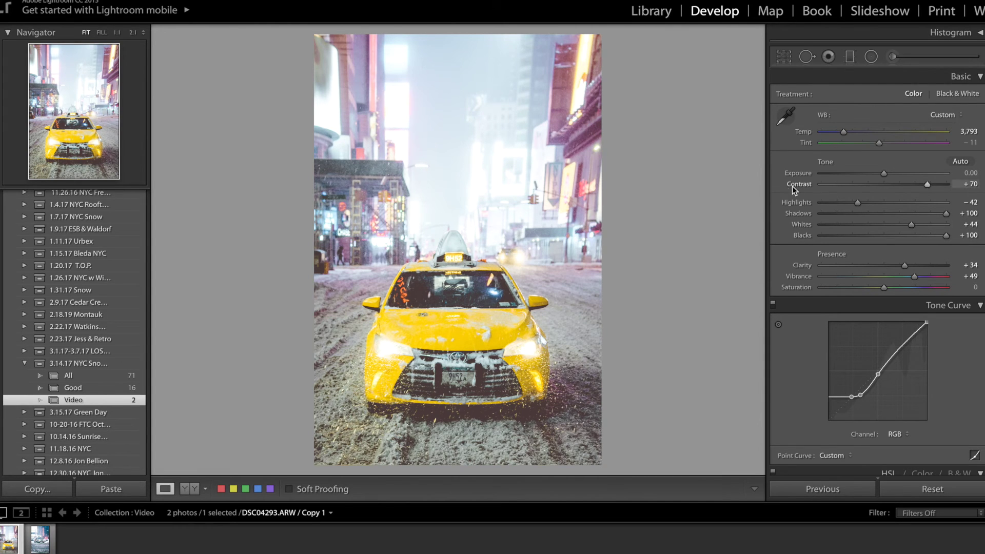
drag(836, 201, 810, 203)
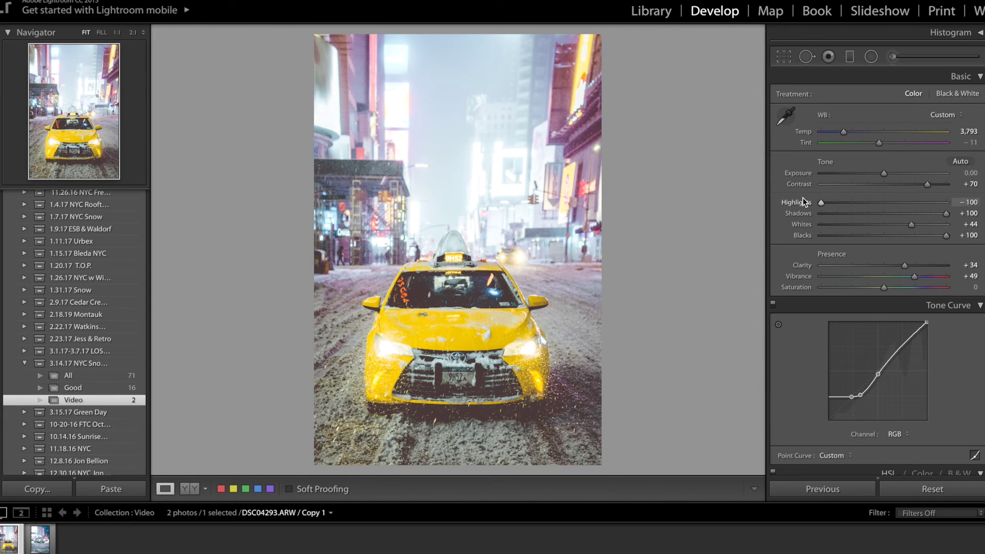
key(ctrl+z)
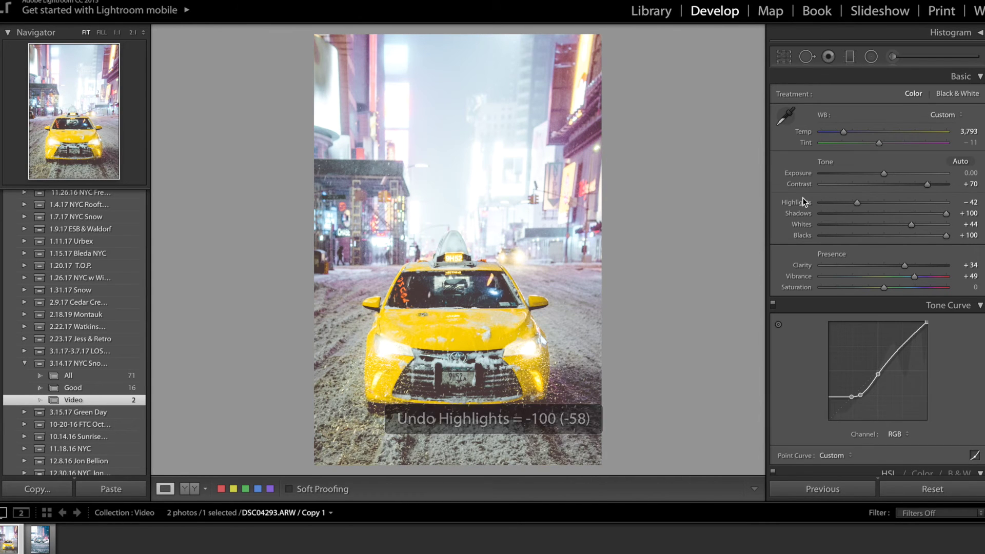
drag(916, 225, 902, 227)
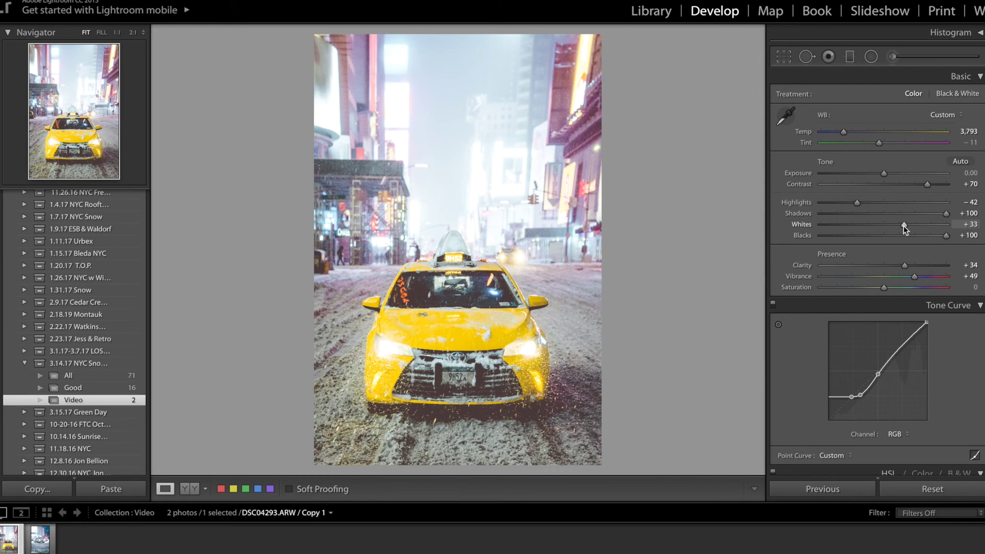
- Brush a local adjustment over the taxi's front end with Contrast 41, Highlights 100 and Shadows 100
click(893, 56)
key(h)
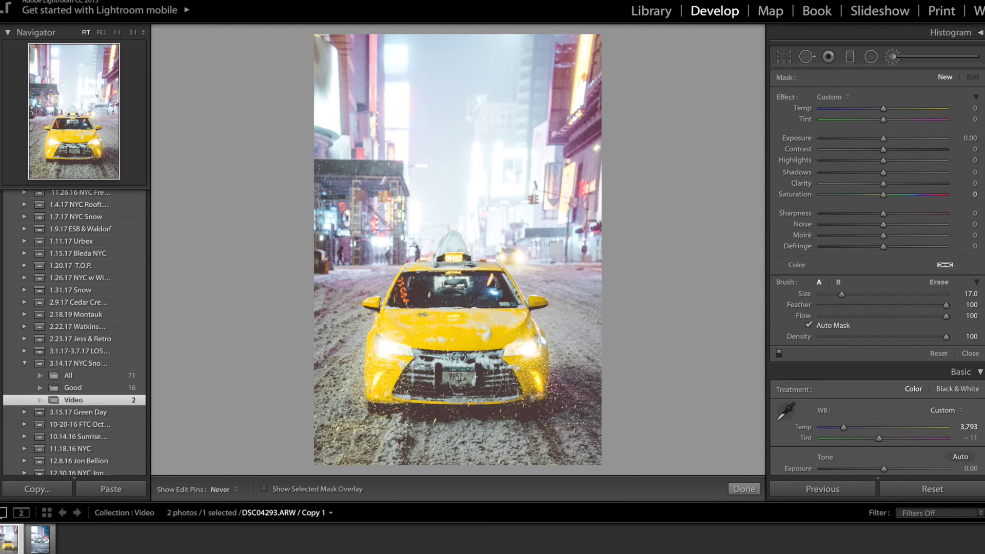
key(h)
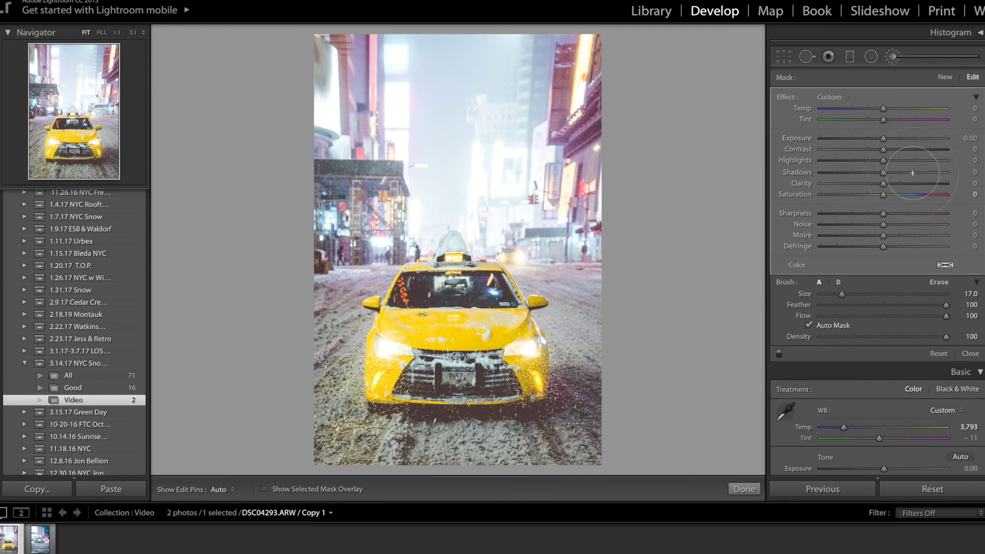
drag(913, 173, 957, 179)
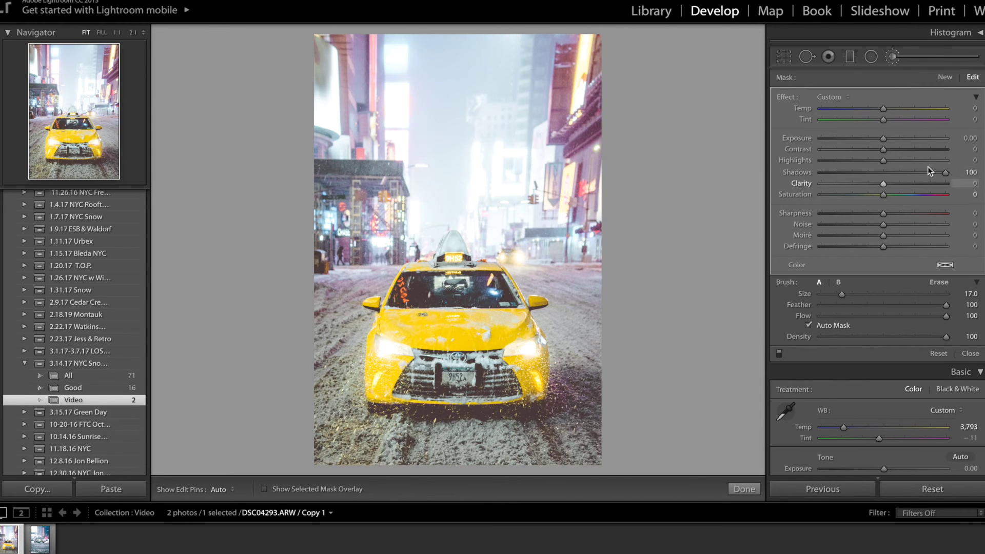
drag(902, 149, 946, 161)
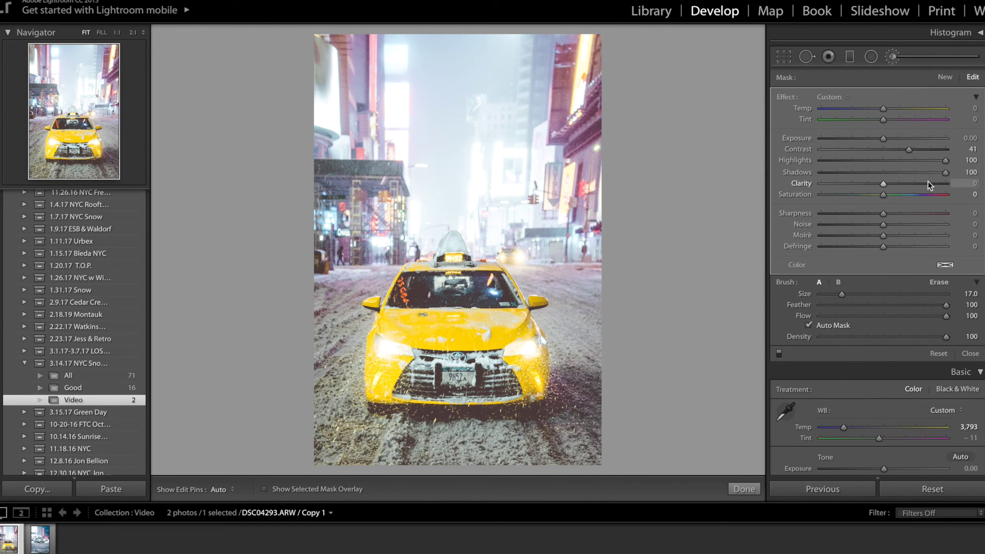
- Brush a new local adjustment over the foreground snow with Highlights 100 and Shadows 52
click(944, 78)
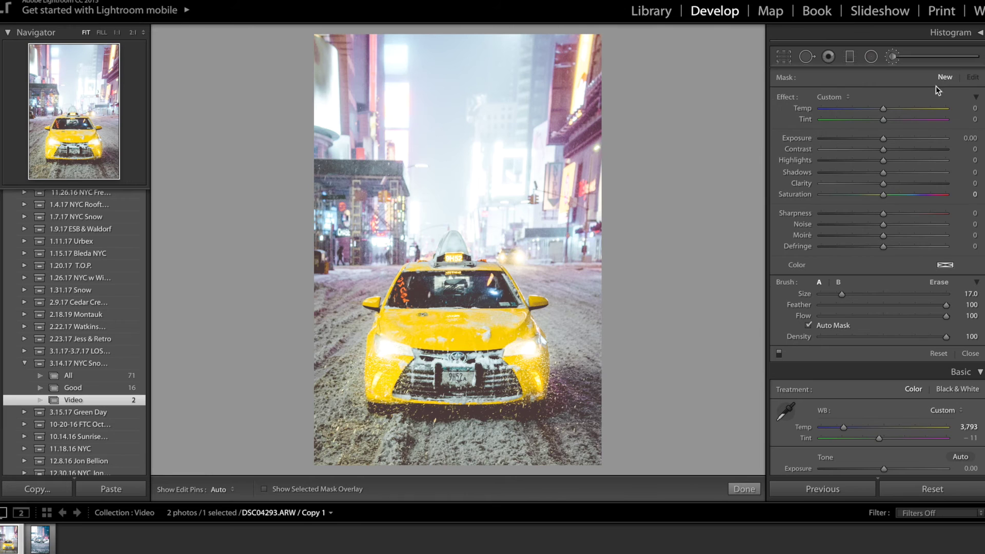
key(h)
mouse_move(557, 418)
mouse_down()
mouse_move(473, 440)
mouse_move(411, 419)
mouse_move(340, 422)
mouse_move(519, 416)
mouse_move(590, 426)
mouse_up()
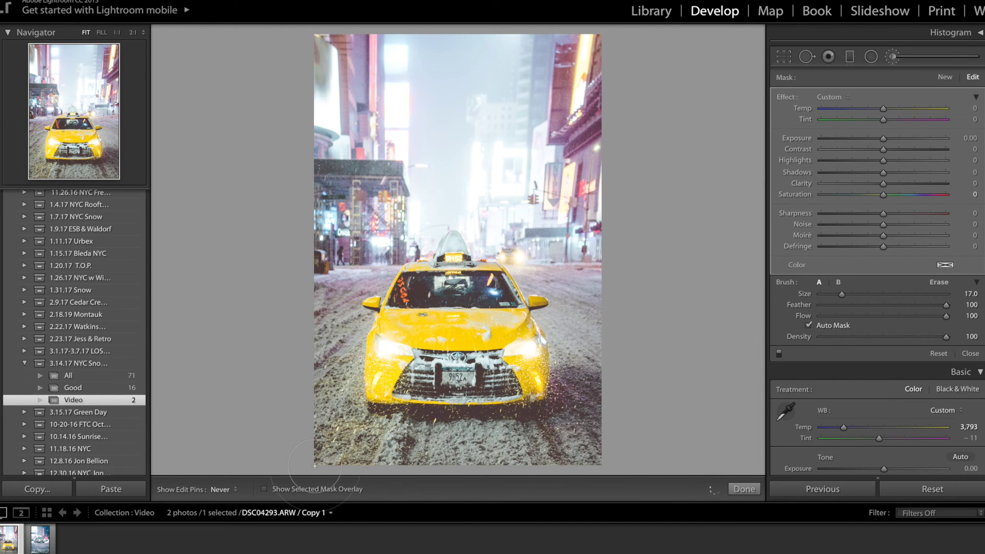
mouse_move(910, 166)
mouse_down()
mouse_move(959, 161)
mouse_move(916, 177)
mouse_up()
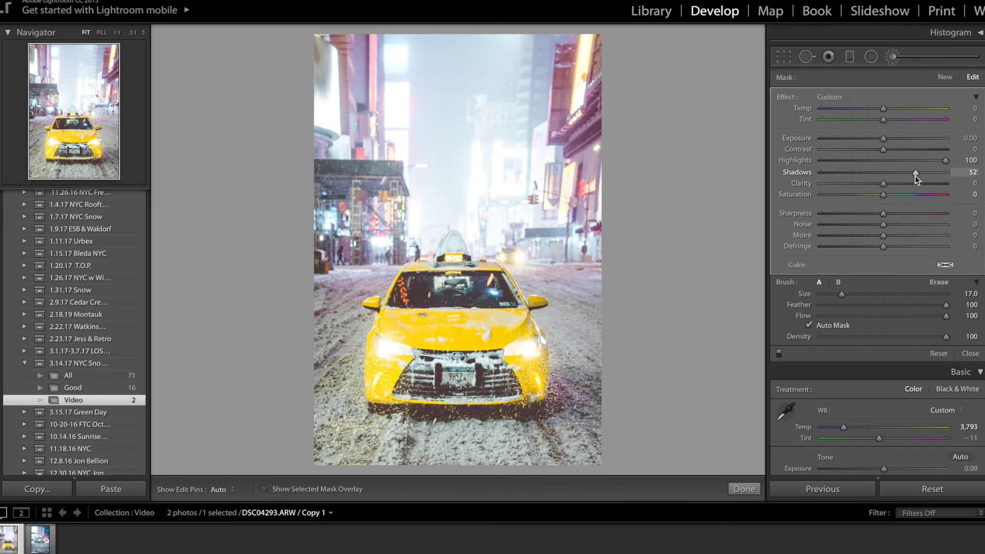
- Desaturate the tinted snow beside the taxi's right-hand front corner using a new size 9 brush mask with Saturation -100
click(947, 77)
scroll(556, 402, down, 3)
scroll(556, 402, down, 2)
key(h)
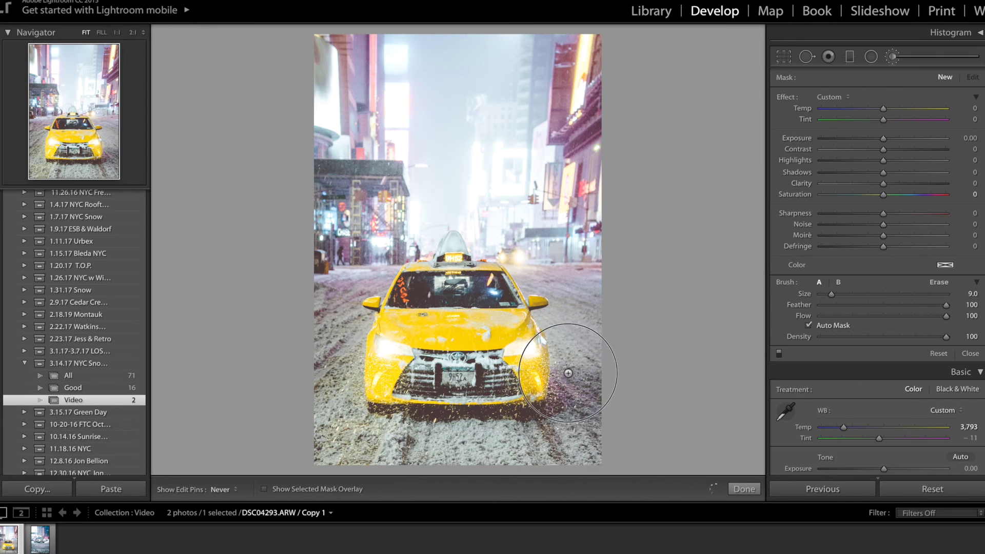
drag(567, 398, 548, 411)
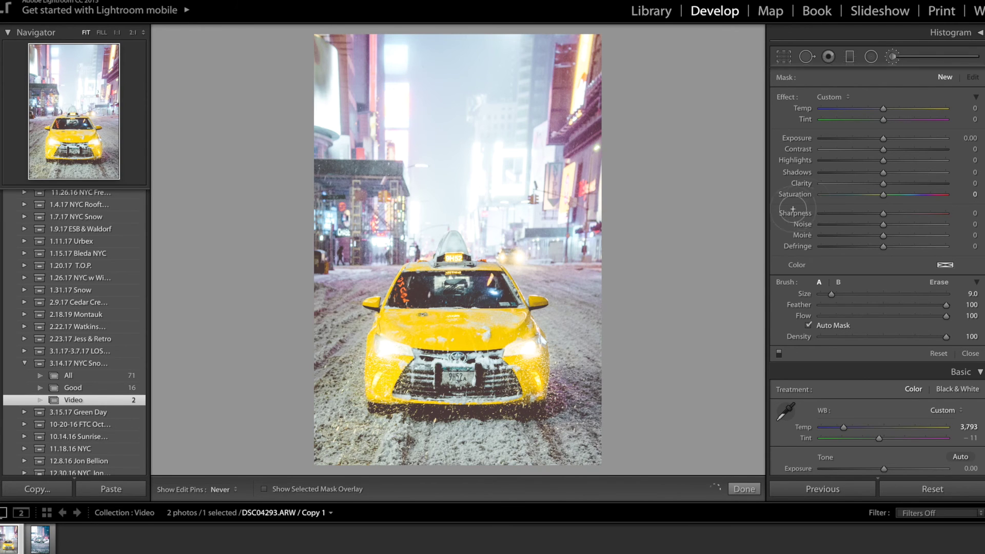
key(h)
drag(865, 195, 818, 197)
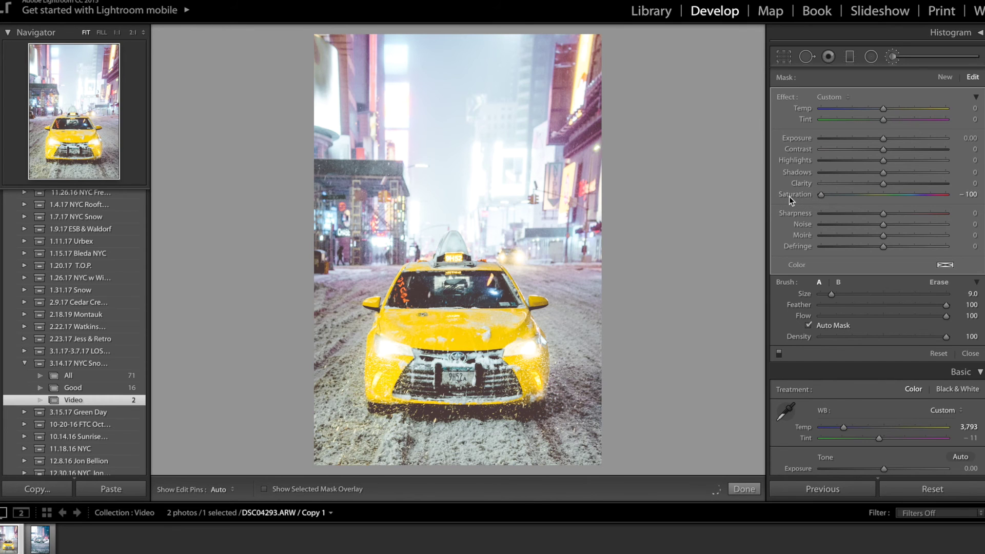
mouse_move(889, 111)
mouse_down()
mouse_move(897, 110)
mouse_move(883, 111)
mouse_up()
click(912, 161)
- Brush a new mask over the snow at the photo's lower left with Contrast 58, Highlights 100 and Shadows 87
click(942, 77)
mouse_move(343, 389)
mouse_down()
mouse_move(321, 389)
mouse_move(312, 423)
mouse_move(351, 435)
mouse_move(355, 369)
mouse_move(343, 374)
mouse_move(335, 414)
mouse_move(374, 432)
mouse_move(423, 433)
mouse_move(309, 441)
mouse_move(323, 488)
mouse_up()
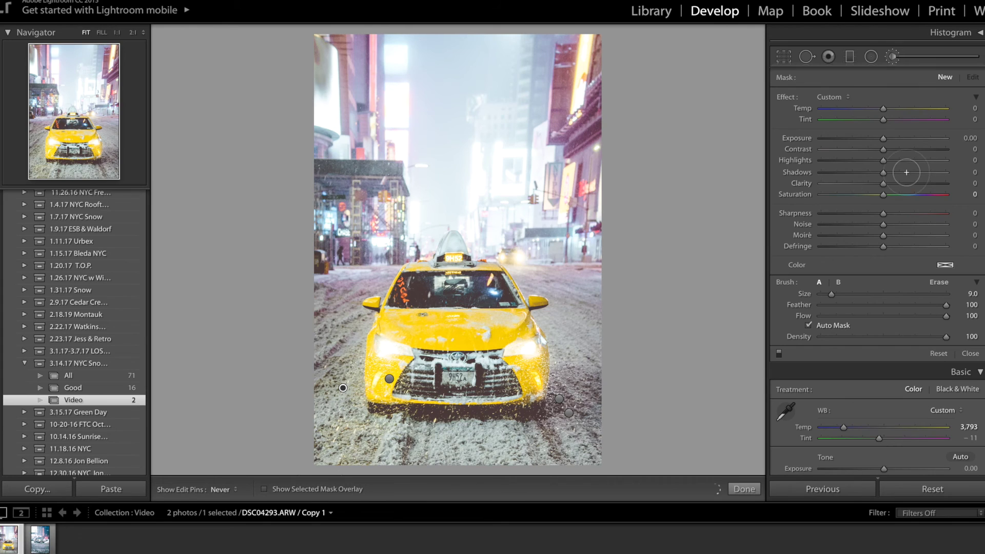
click(917, 149)
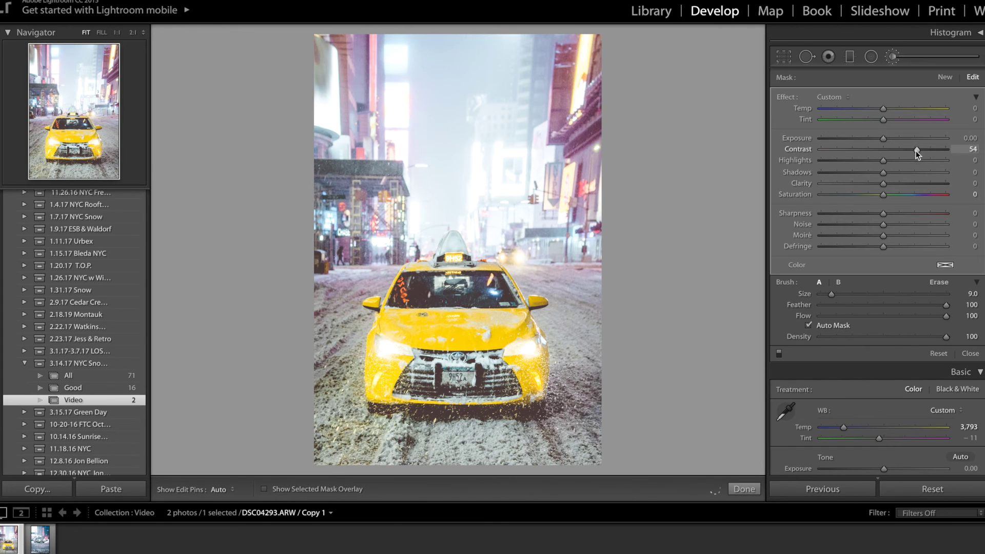
mouse_move(917, 149)
mouse_down()
mouse_move(923, 161)
mouse_move(961, 160)
mouse_up()
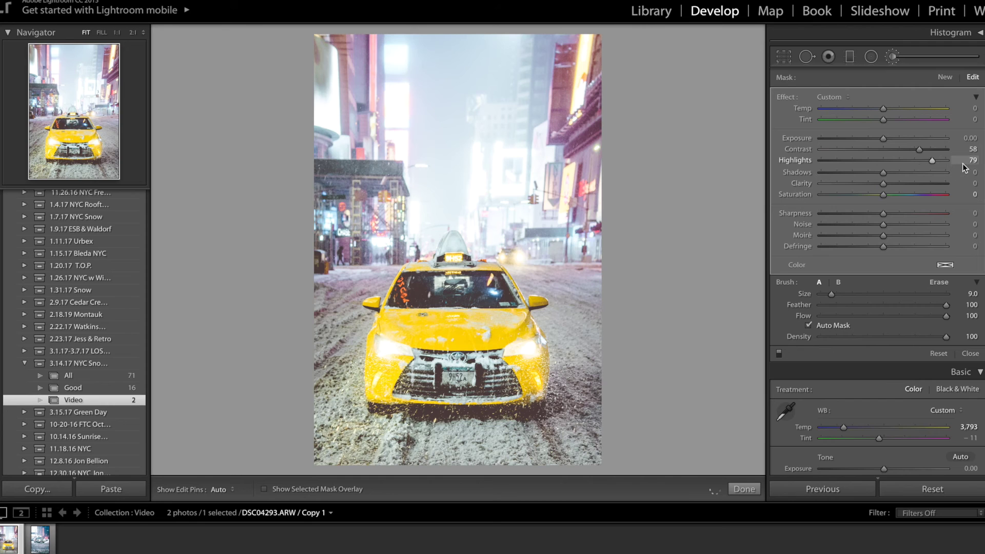
click(926, 173)
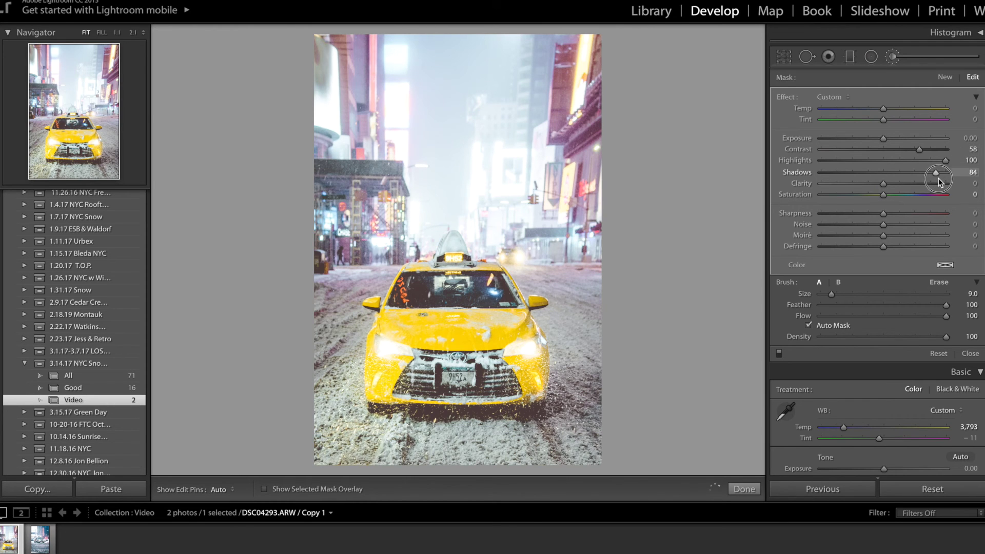
drag(939, 177, 937, 178)
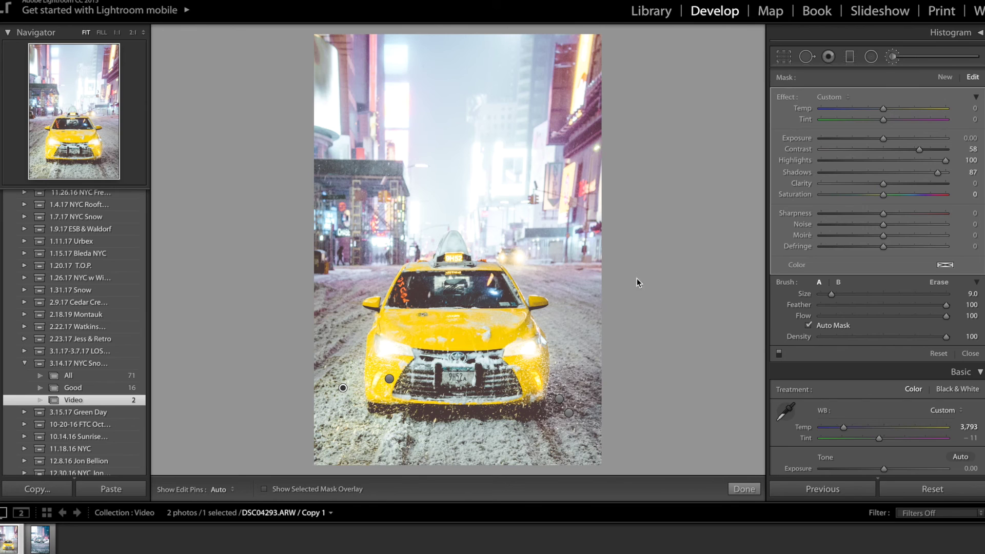
- Paint a new adjustment mask over the snowy street beside the taxi with a size 14 brush
click(945, 77)
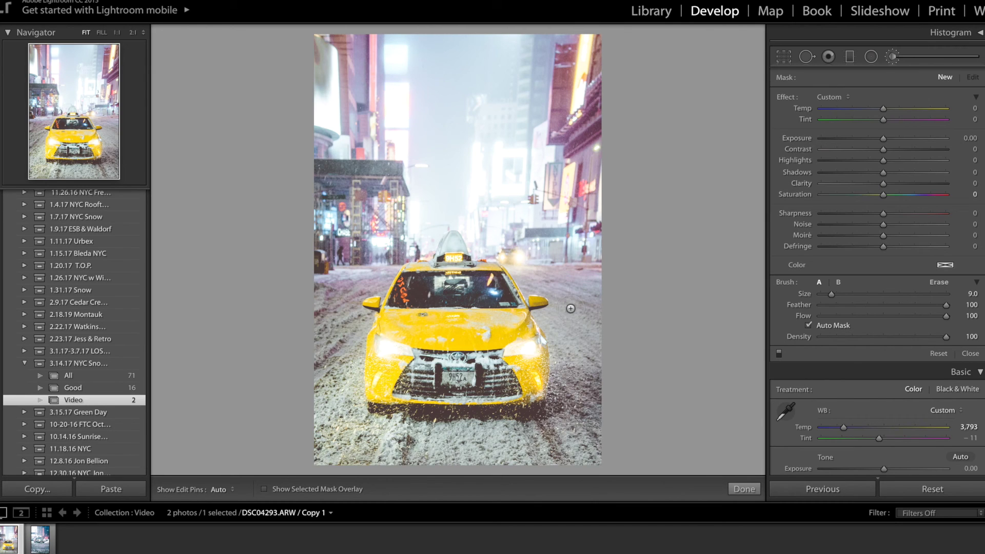
scroll(346, 281, up, 5)
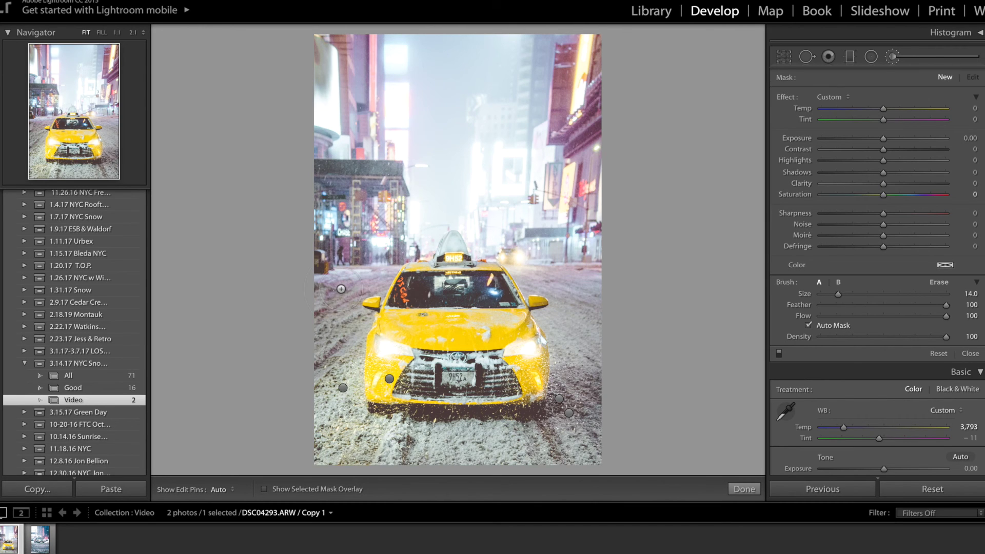
key(h)
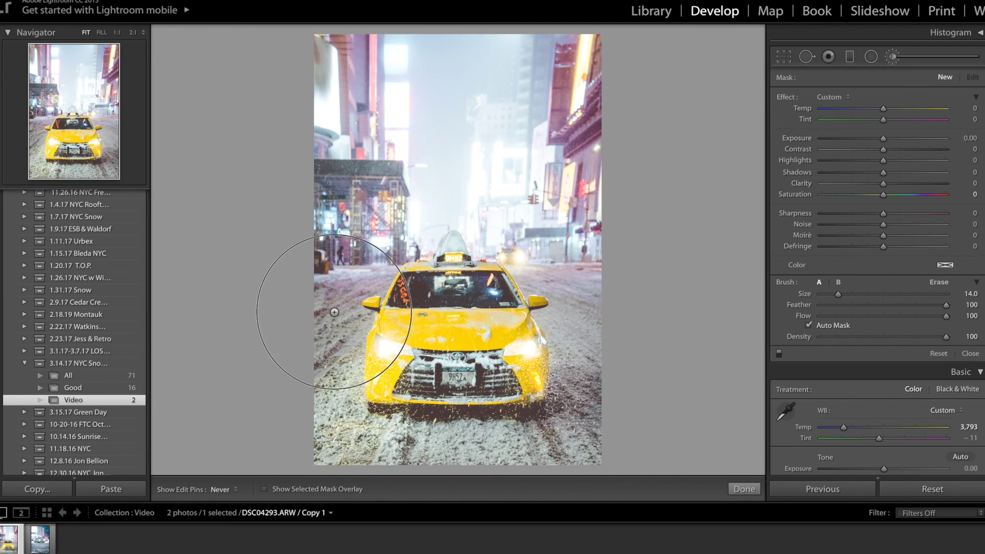
click(336, 295)
key(h)
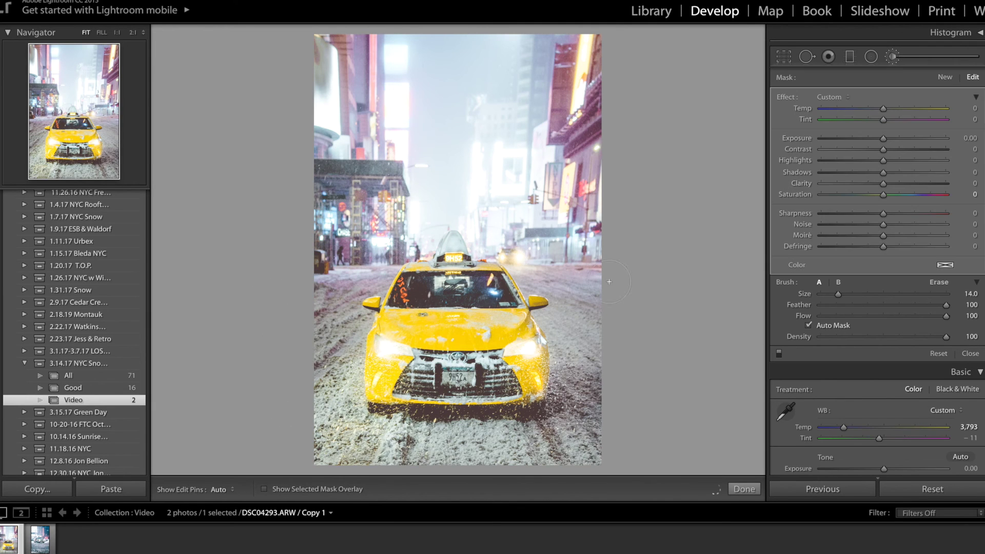
- Brighten and cool the street mask with Highlights 100, Shadows 49, Saturation -64 and Temp -33
key(h)
mouse_move(911, 161)
mouse_down()
mouse_move(946, 169)
mouse_move(915, 176)
mouse_up()
click(847, 196)
drag(846, 195, 842, 195)
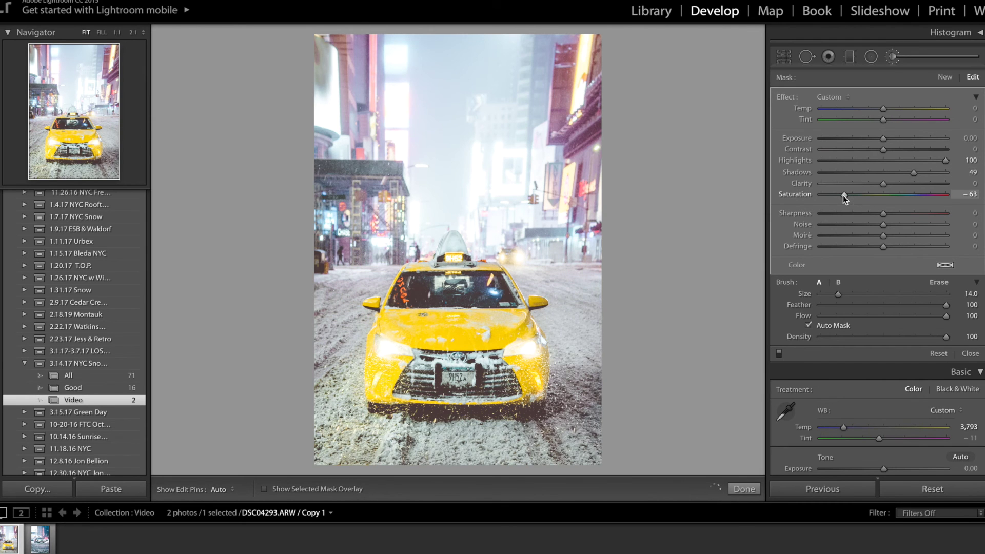
click(864, 108)
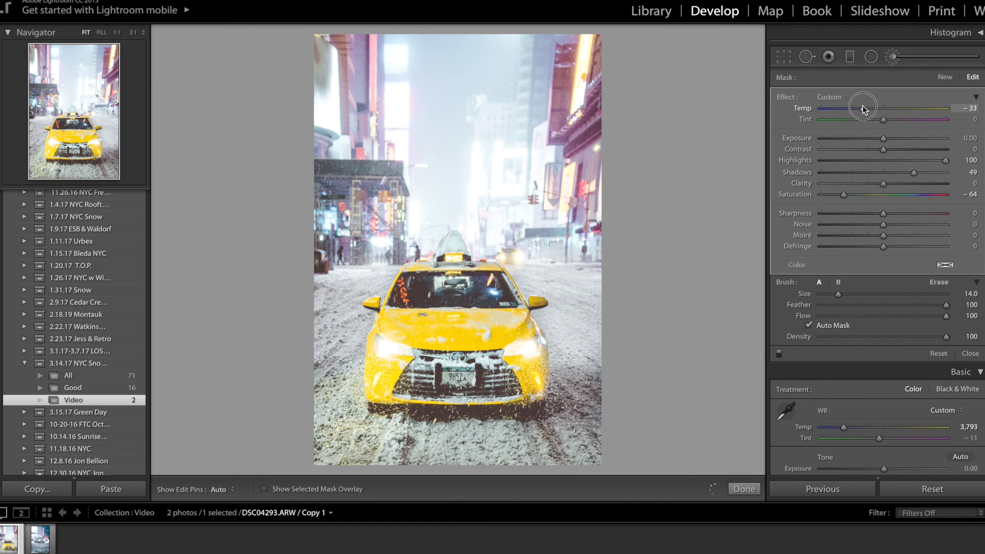
- Extend the cool street mask across the snow in front of the taxi and close the adjustment brush
key(h)
click(555, 445)
mouse_move(555, 445)
mouse_down()
mouse_move(603, 392)
mouse_move(601, 368)
mouse_move(589, 422)
mouse_move(563, 446)
mouse_move(461, 454)
mouse_move(591, 453)
mouse_move(617, 422)
mouse_move(600, 374)
mouse_move(591, 446)
mouse_move(467, 455)
mouse_move(338, 439)
mouse_move(442, 442)
mouse_move(322, 439)
mouse_move(337, 350)
mouse_move(322, 422)
mouse_move(314, 373)
mouse_move(312, 381)
mouse_move(322, 443)
mouse_up()
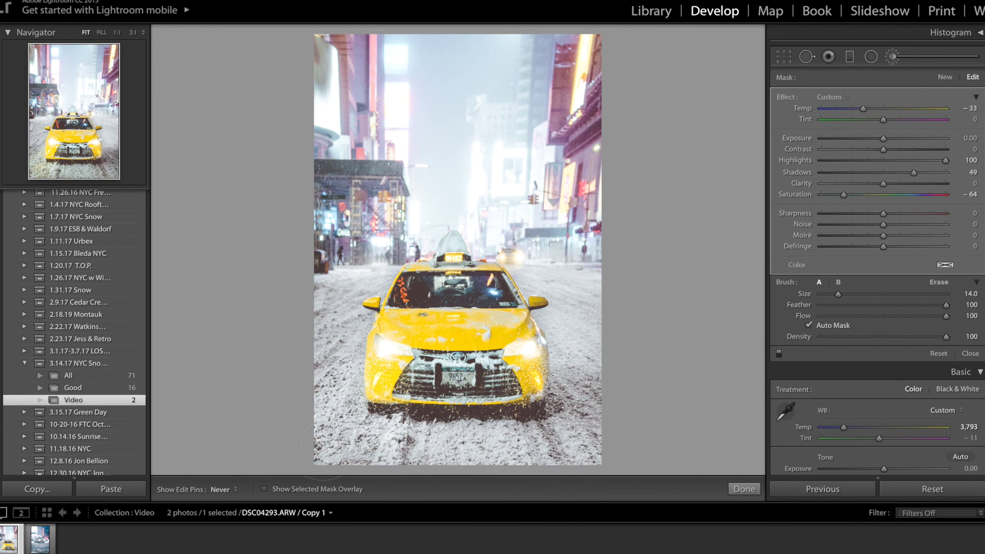
key(h)
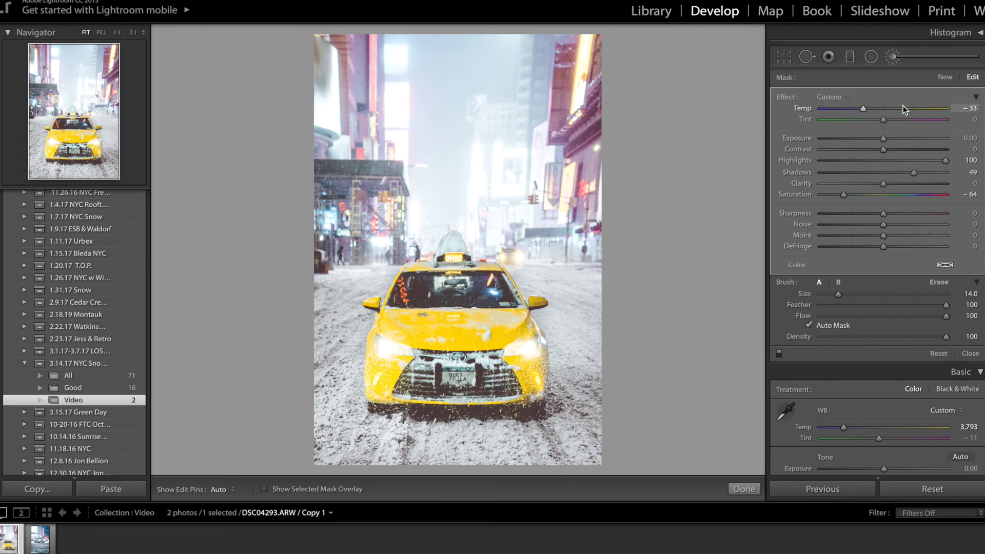
click(893, 57)
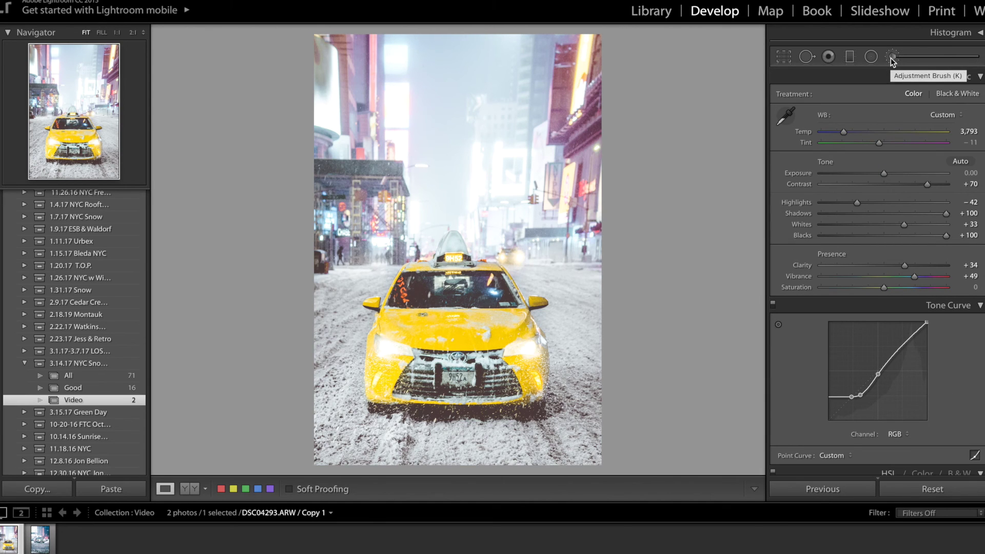
- Brush the taxi's right-hand side mirror area with a new size 4 mask, using Highlights 100 and Exposure 0.10
click(893, 58)
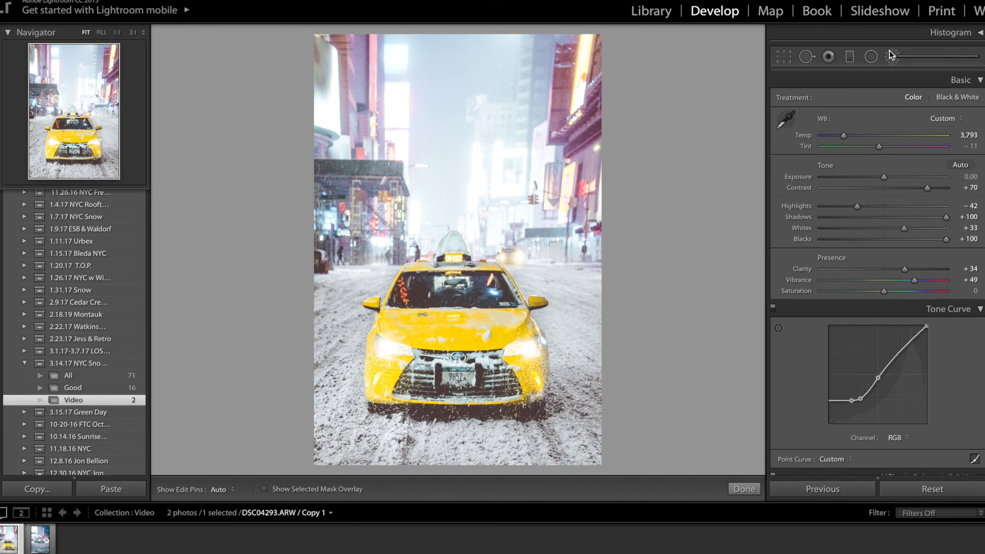
scroll(523, 323, down, 4)
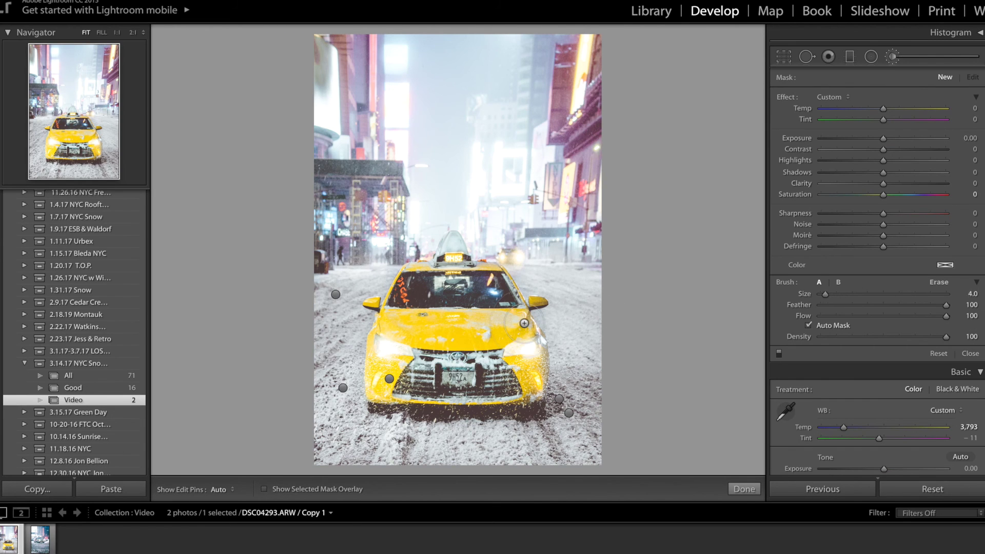
scroll(535, 303, down, 1)
key(h)
mouse_move(535, 303)
mouse_down()
mouse_move(543, 295)
mouse_move(536, 304)
mouse_up()
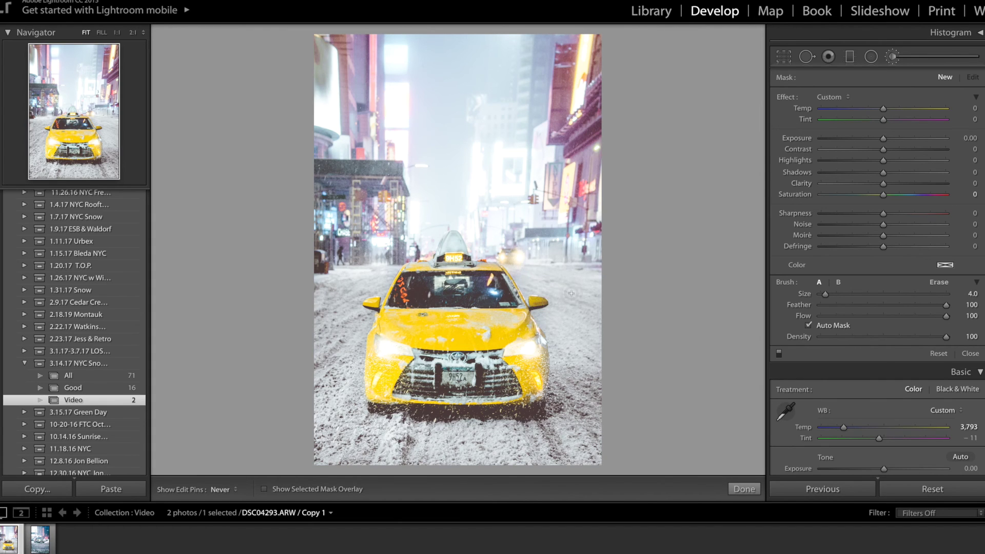
click(912, 160)
drag(912, 161, 948, 160)
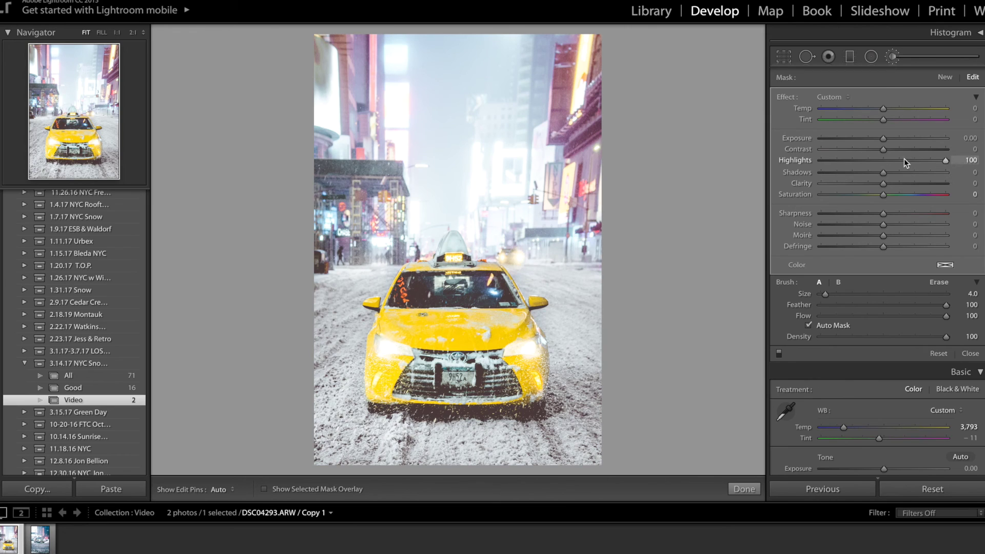
click(891, 140)
drag(891, 139, 885, 141)
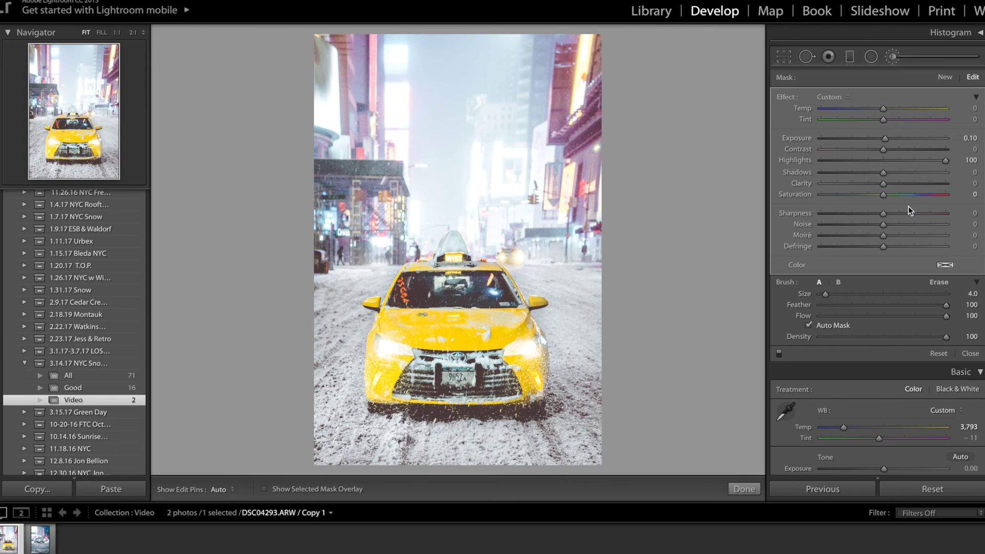
click(893, 57)
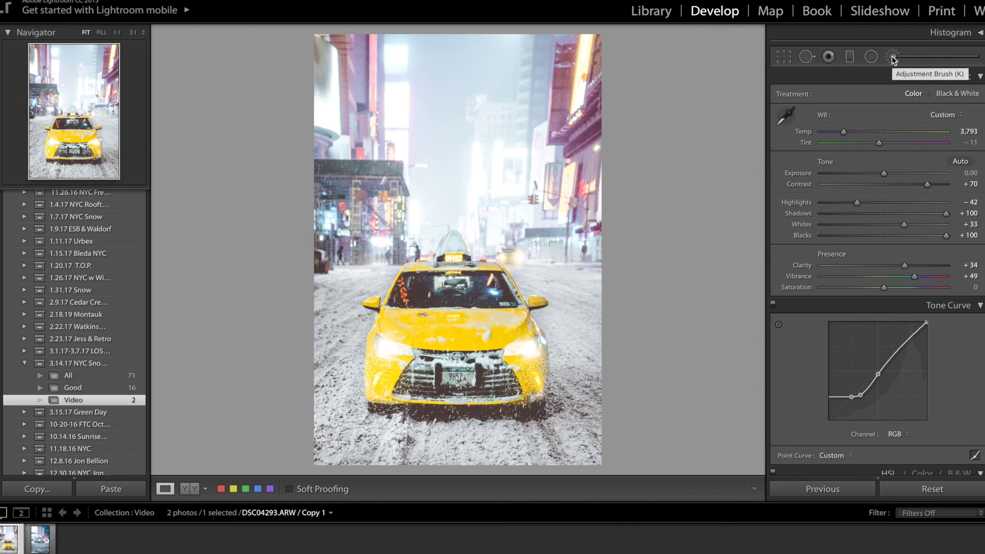
- Open the Good collection in the Library and compare the earlier DSC04293.ARW taxi edit with its virtual copy, Copy 1
click(665, 12)
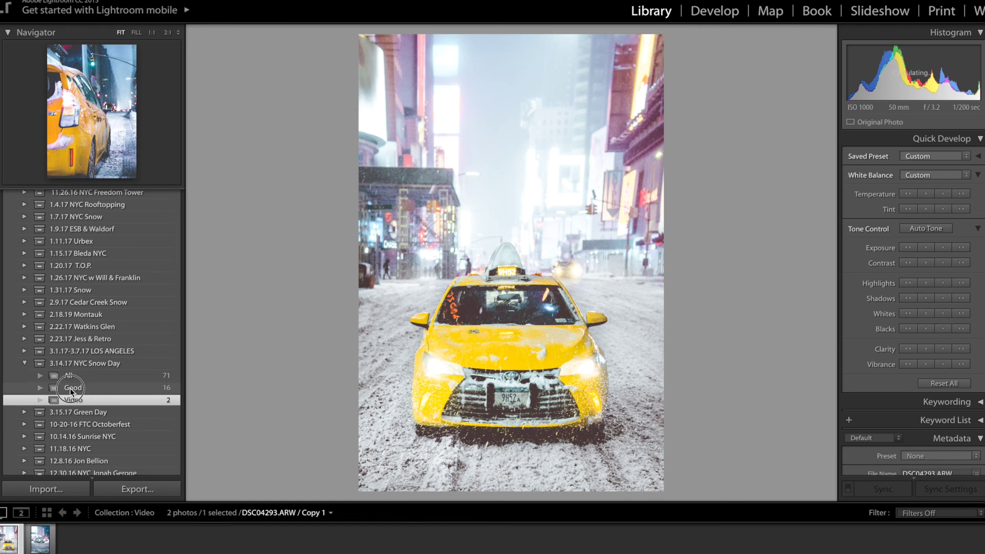
click(70, 387)
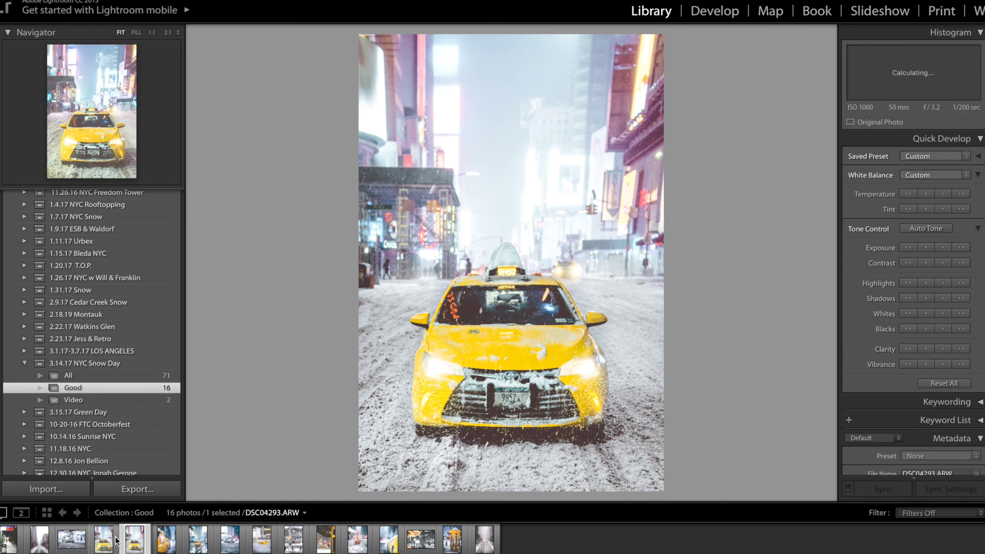
click(102, 540)
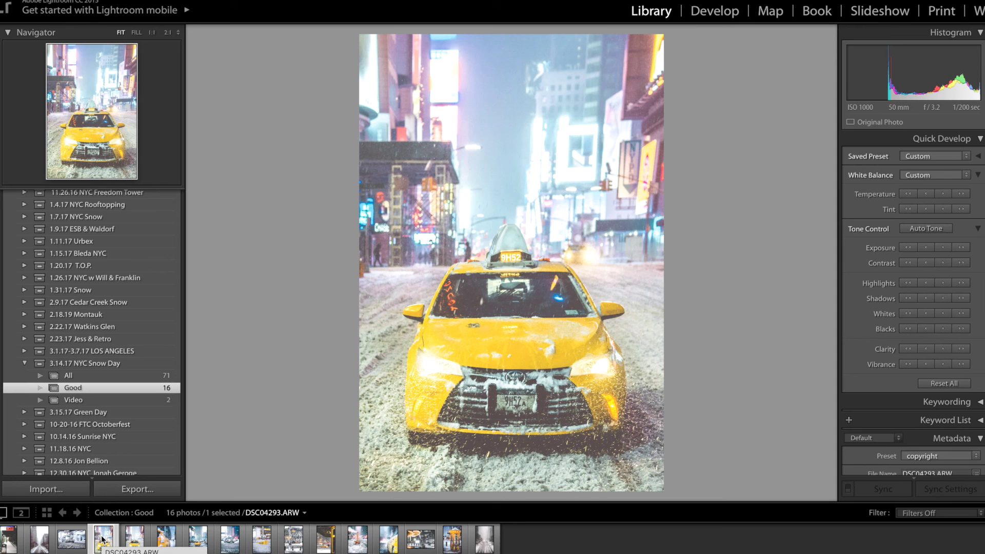
key(ctrl+apostrophe)
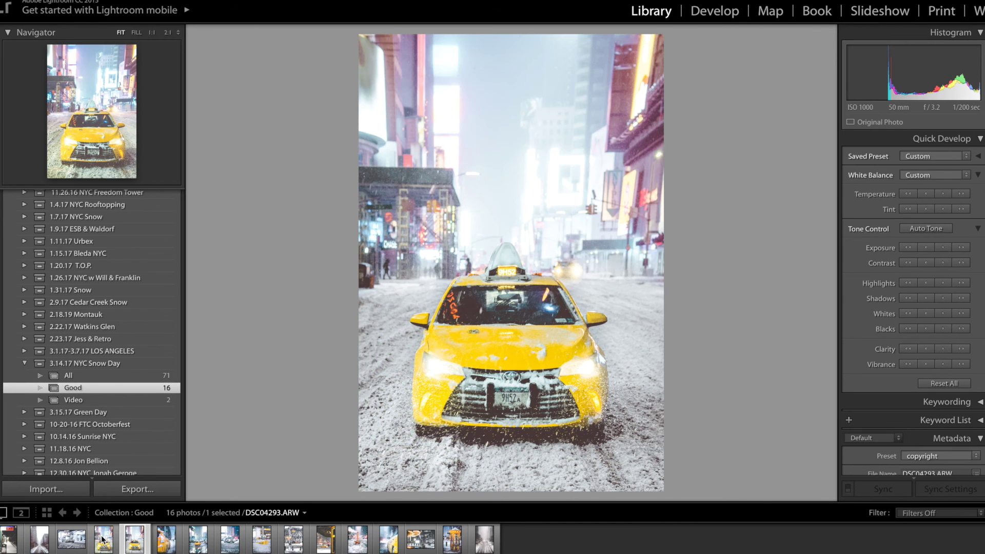
click(103, 539)
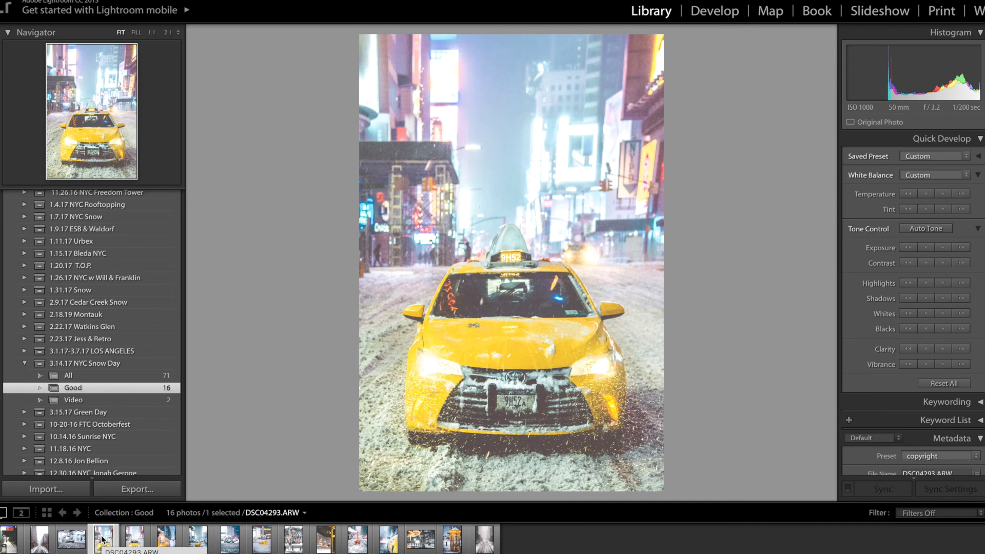
key(Right)
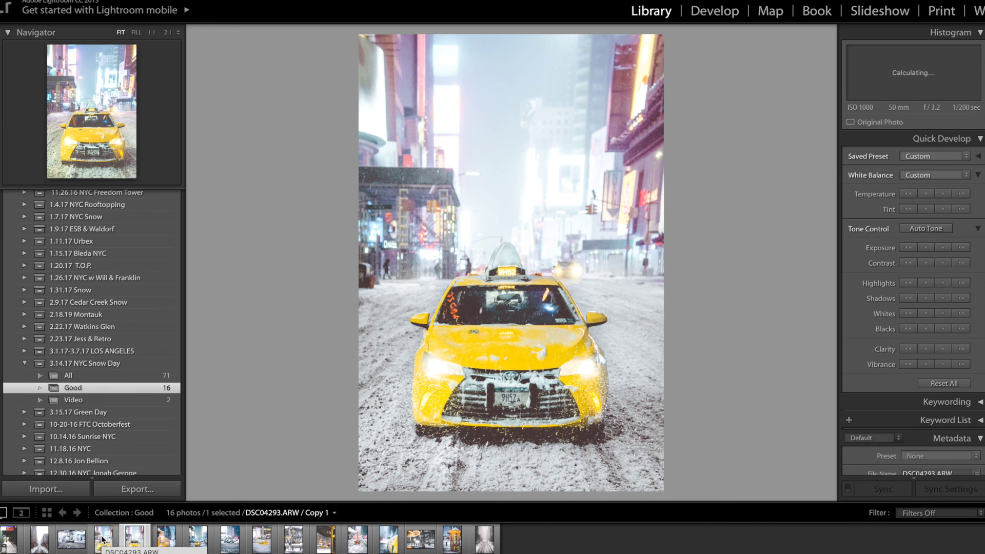
click(102, 539)
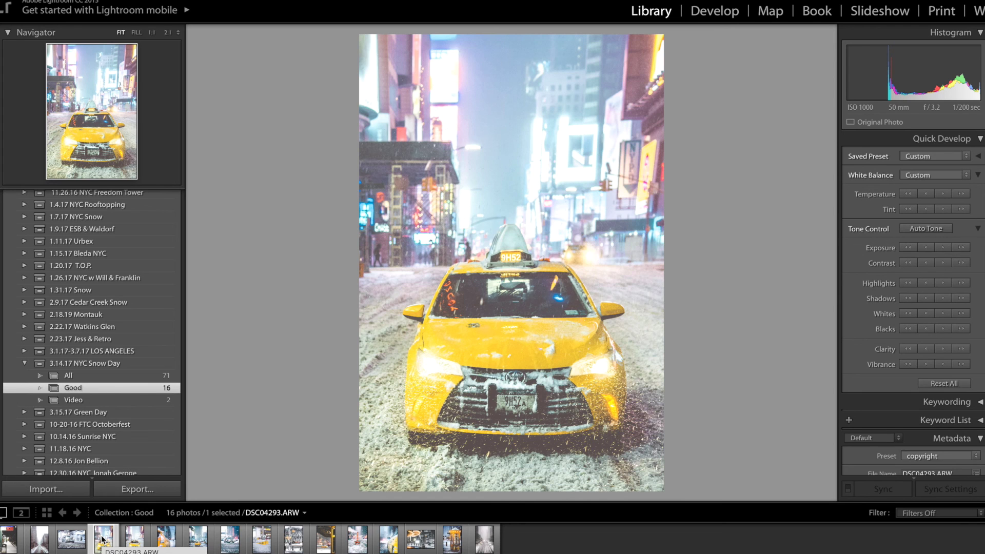
key(ctrl+apostrophe)
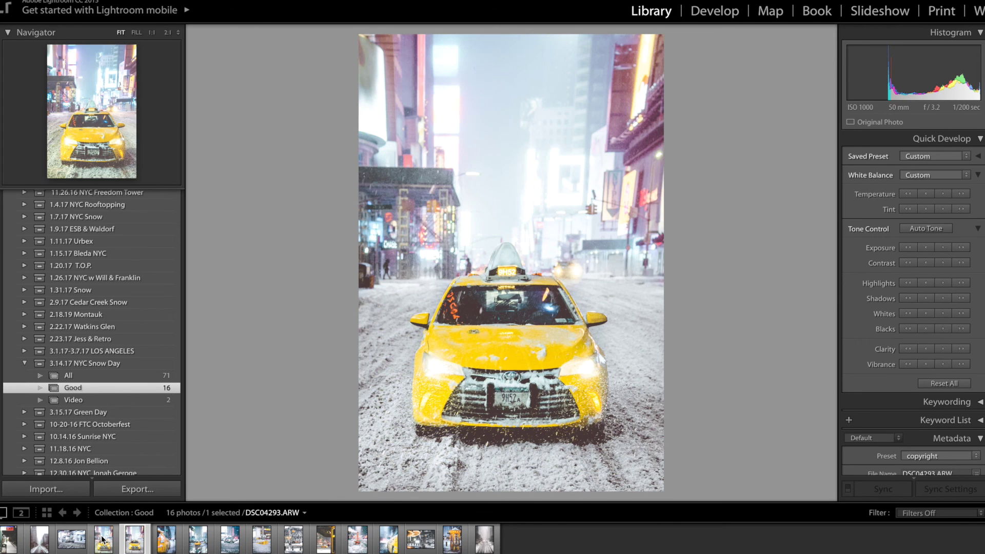
click(103, 539)
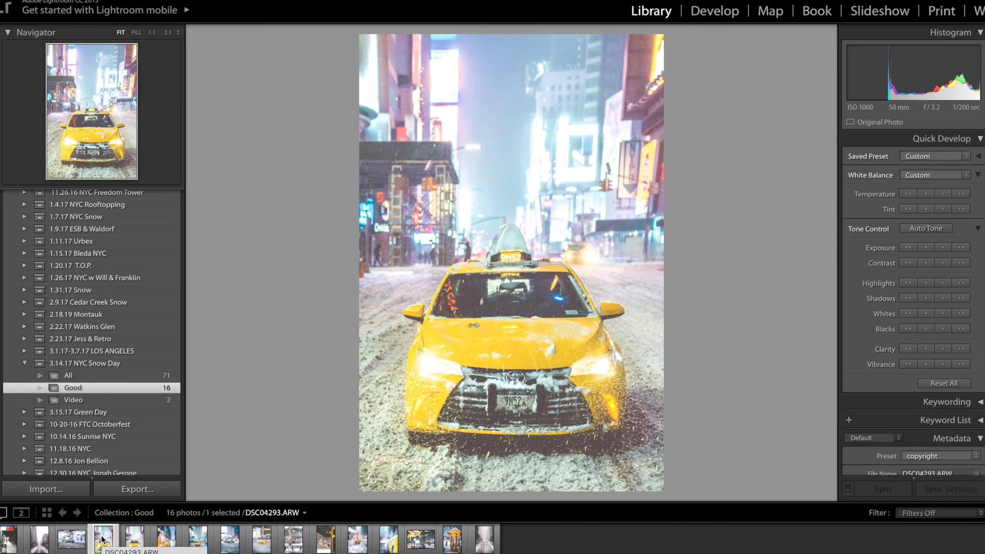
key(Right)
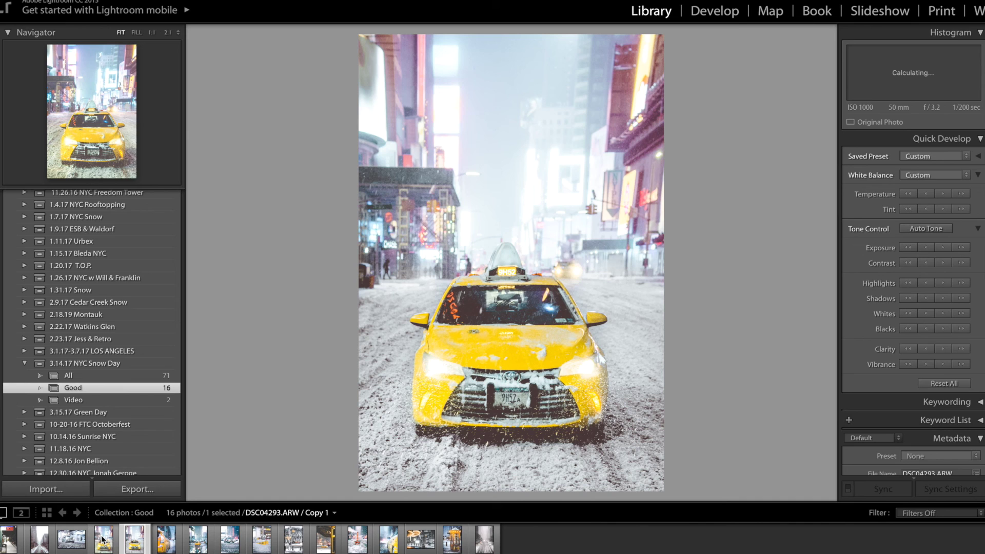
- Return to the Video collection under 3.14.17 NYC Snow Day and display the snowy ambulance photo DSC04331.ARW
click(101, 399)
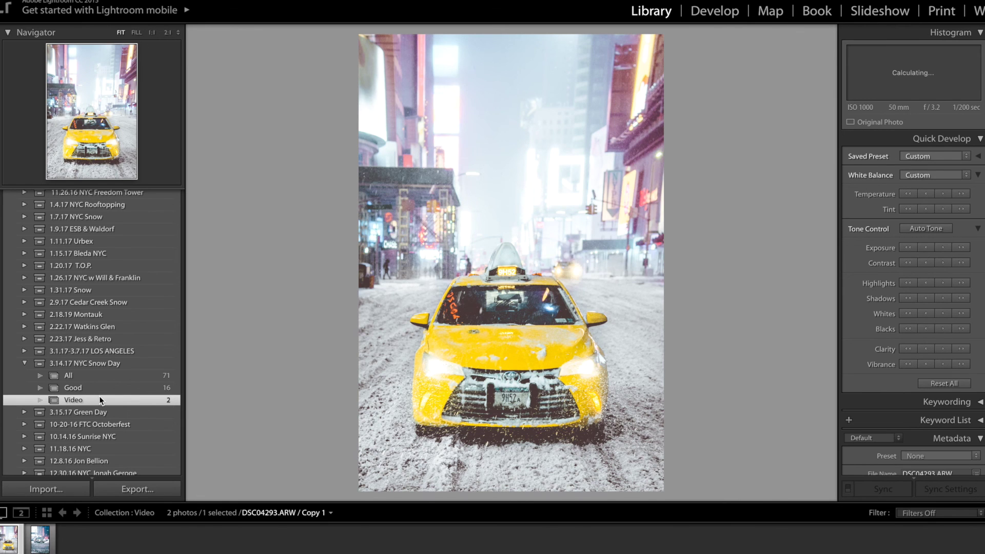
key(Right)
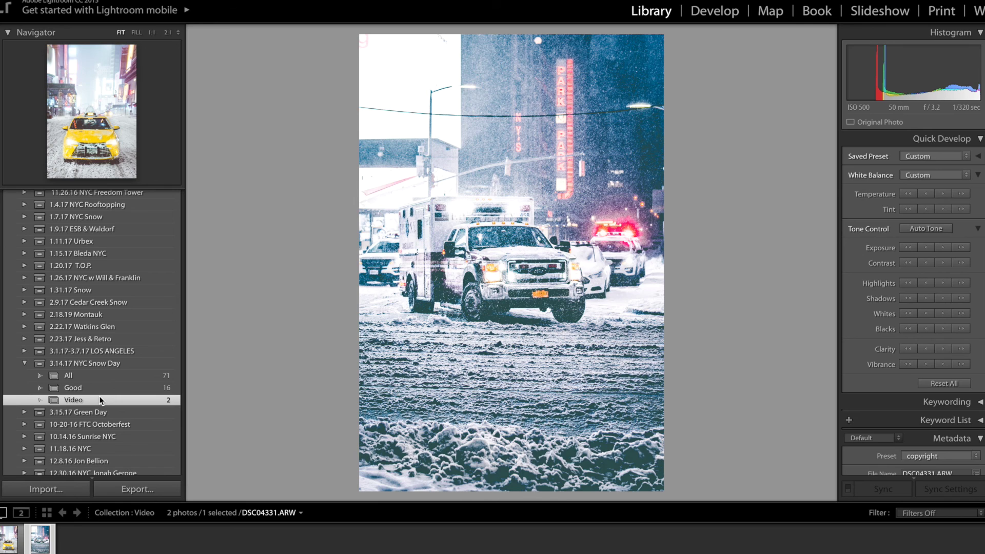